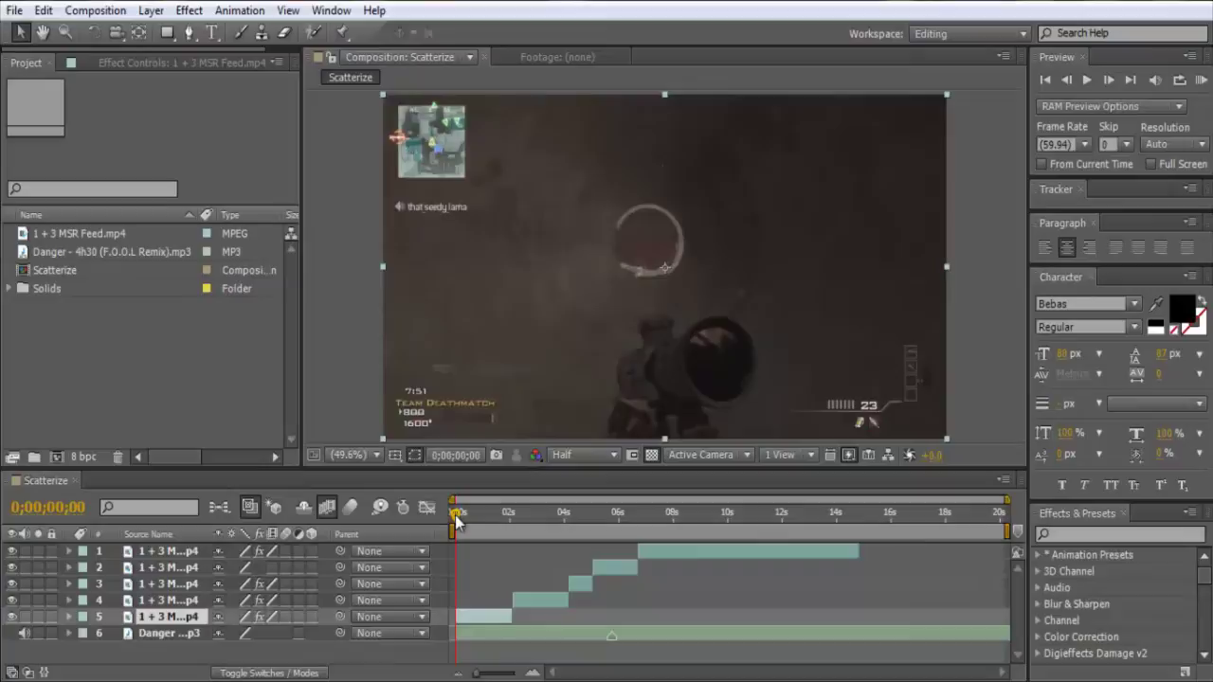
- Scrub the Scatterize timeline forward to the 'You Killed' kill frame at 0;00;03;45
{"action": "left_click_drag", "start_coordinate": [464, 521], "coordinate": [559, 526]}
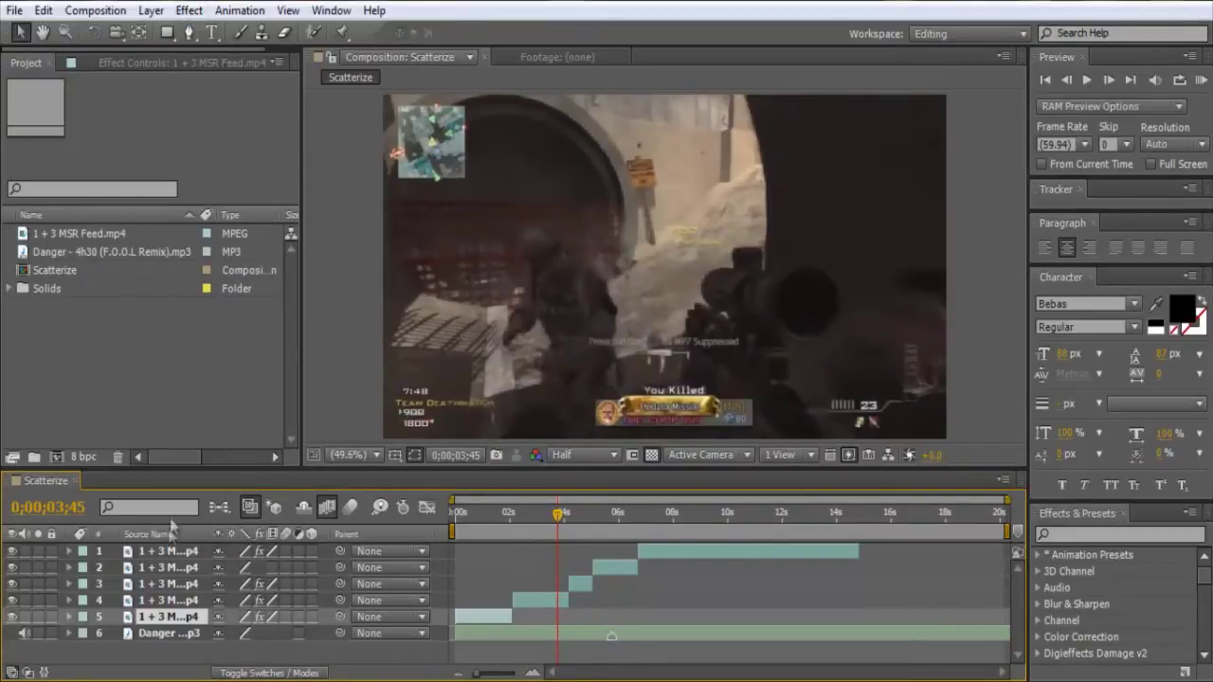
- Apply Simulation > CC Scatterize to layer 4 and collapse Twixtor Pro in Effect Controls
{"action": "left_click", "coordinate": [155, 602]}
{"action": "left_click", "coordinate": [188, 11]}
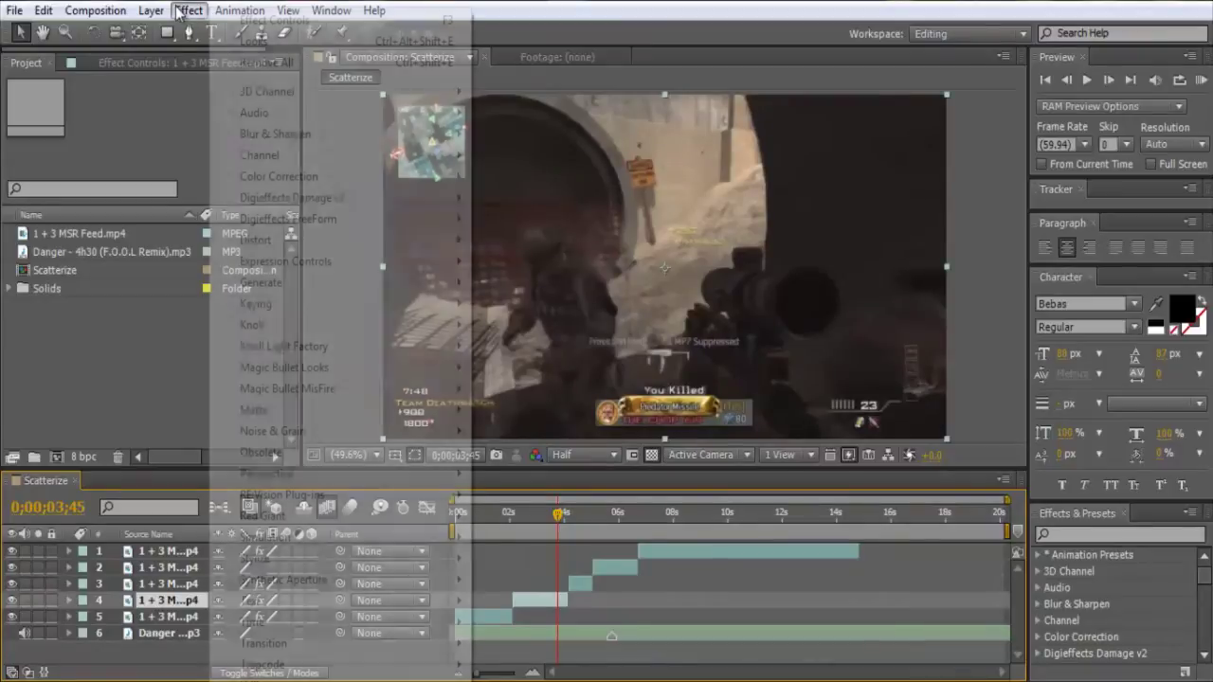
{"action": "mouse_move", "coordinate": [250, 542]}
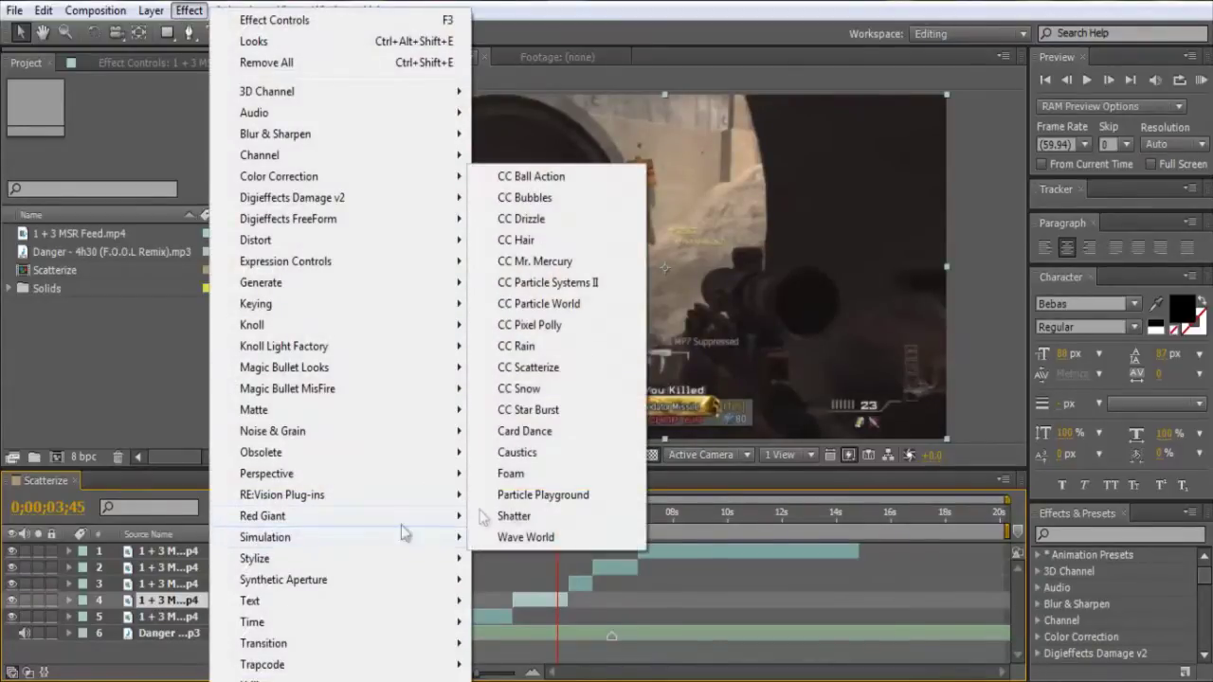
{"action": "left_click", "coordinate": [555, 366]}
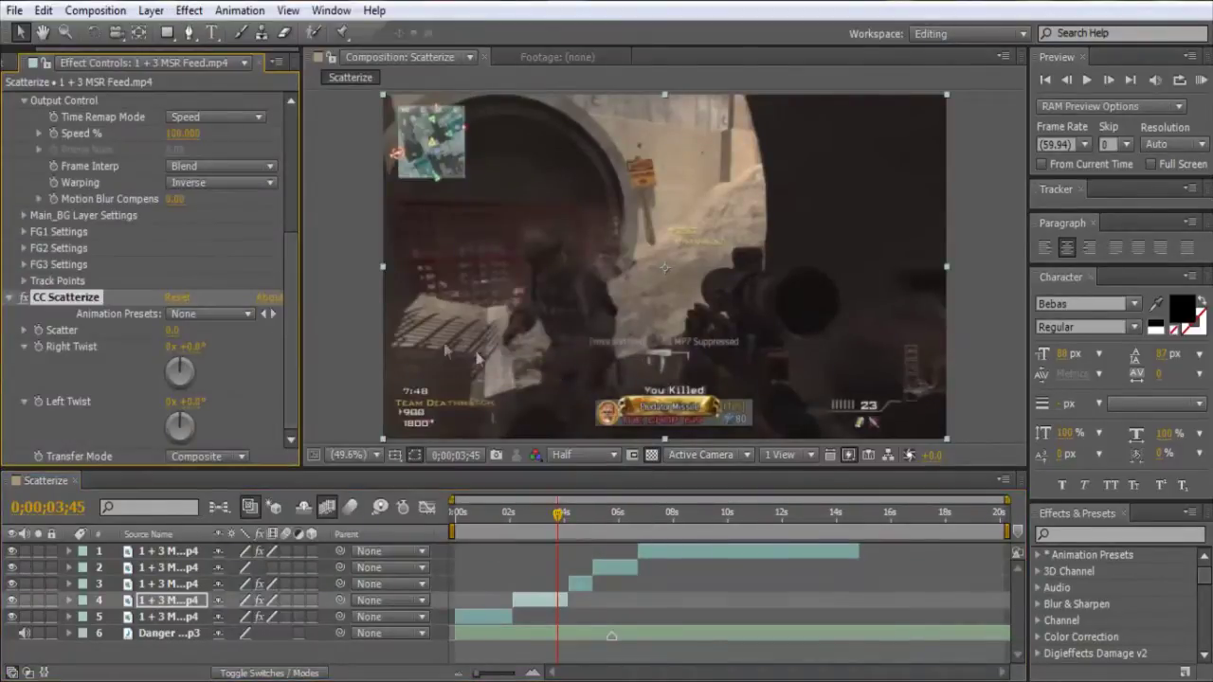
{"action": "left_click", "coordinate": [27, 103]}
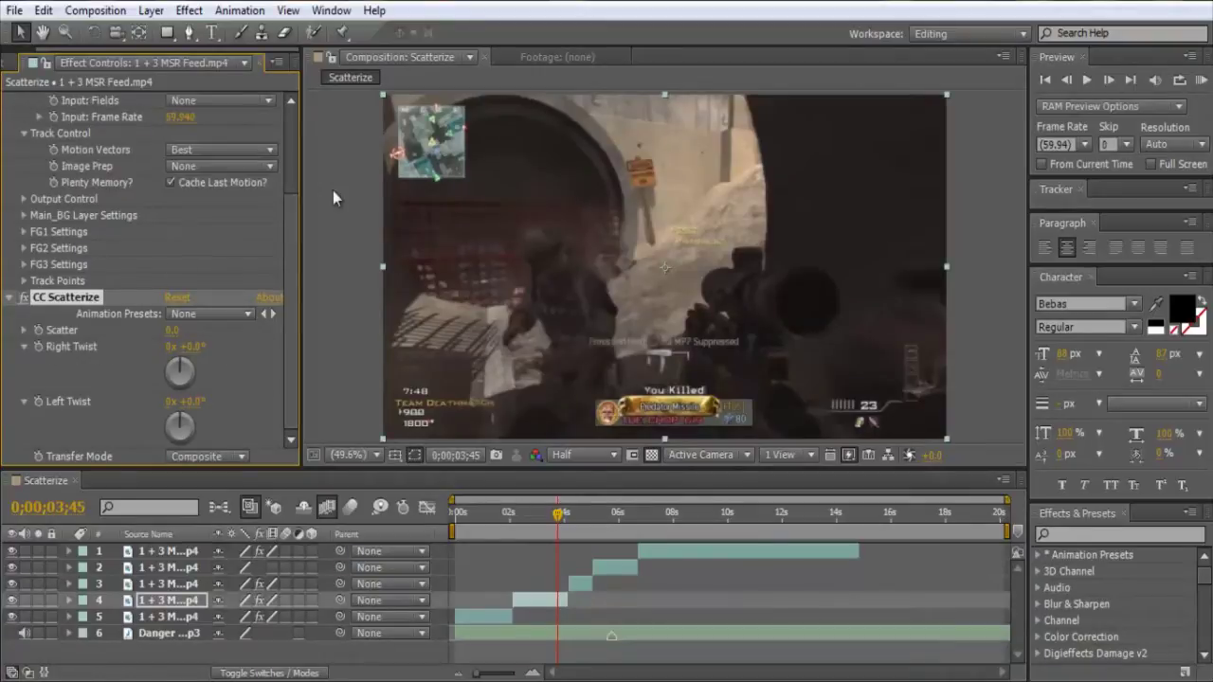
{"action": "scroll", "coordinate": [245, 101], "scroll_direction": "up", "scroll_amount": 3}
{"action": "left_click", "coordinate": [8, 101]}
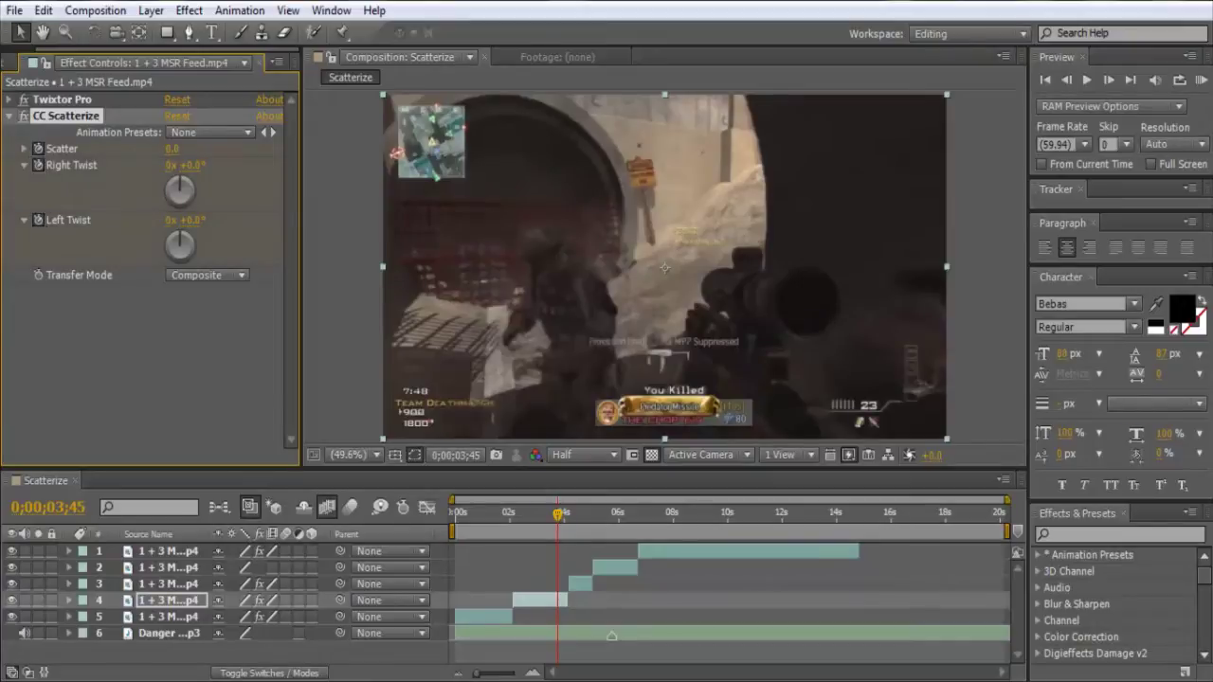
- Reveal layer 4's CC Scatterize properties and keyframe a higher Right Twist at 0;00;04;09
{"action": "left_click", "coordinate": [160, 602]}
{"action": "key", "text": "e"}
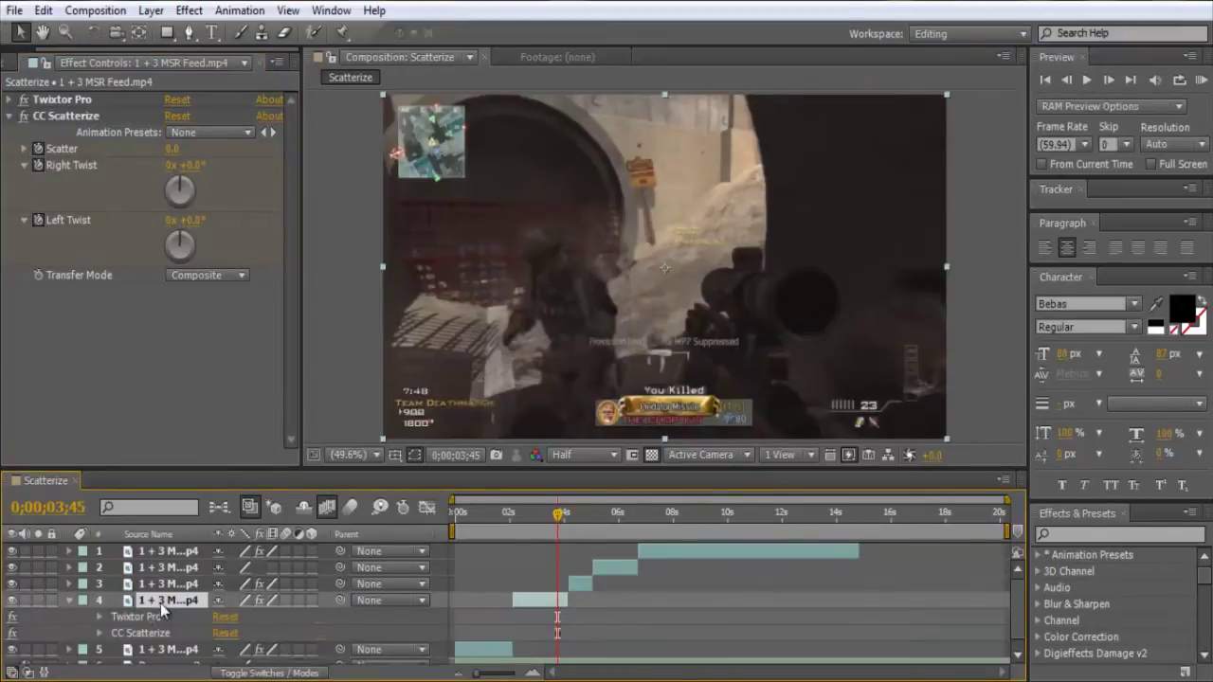
{"action": "left_click", "coordinate": [99, 633]}
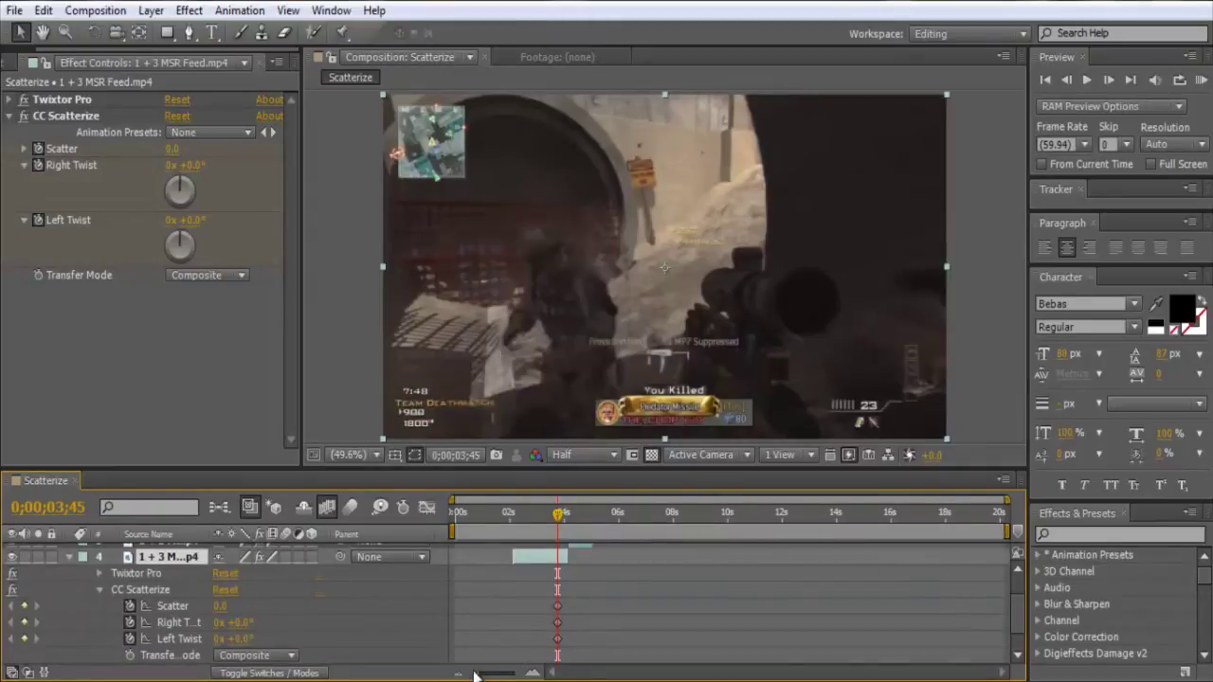
{"action": "left_click_drag", "start_coordinate": [477, 674], "coordinate": [505, 674]}
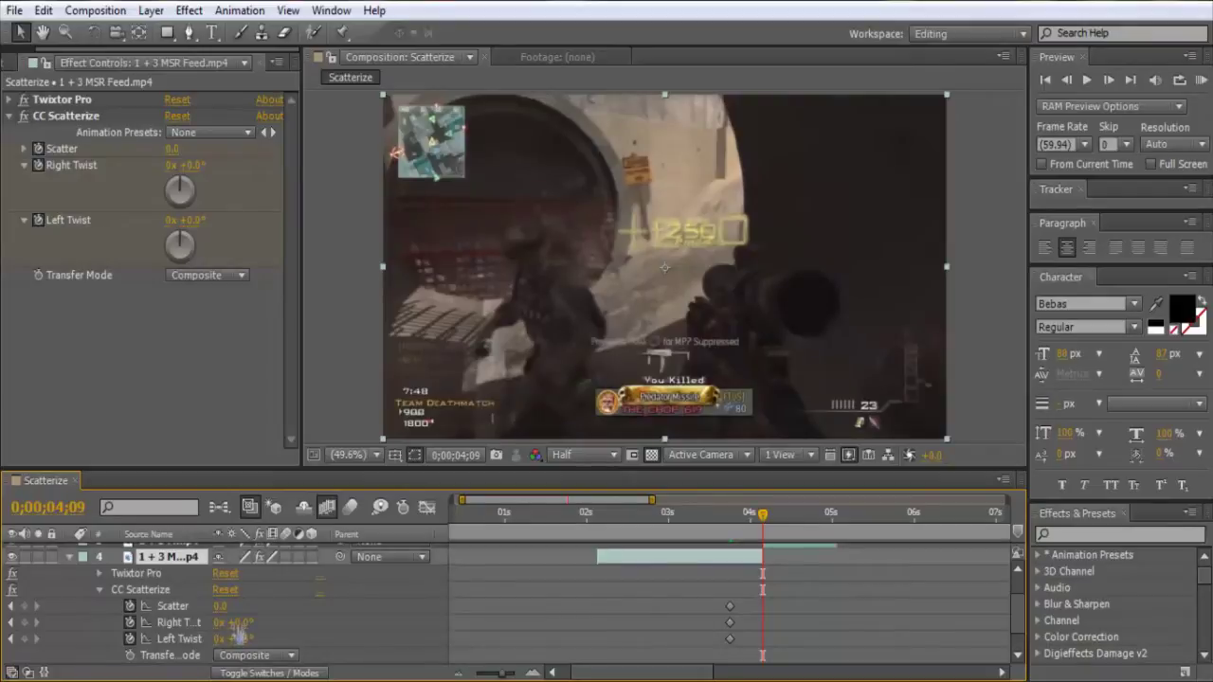
{"action": "mouse_move", "coordinate": [235, 623]}
{"action": "left_mouse_down"}
{"action": "mouse_move", "coordinate": [536, 583]}
{"action": "mouse_move", "coordinate": [245, 633]}
{"action": "left_mouse_up"}
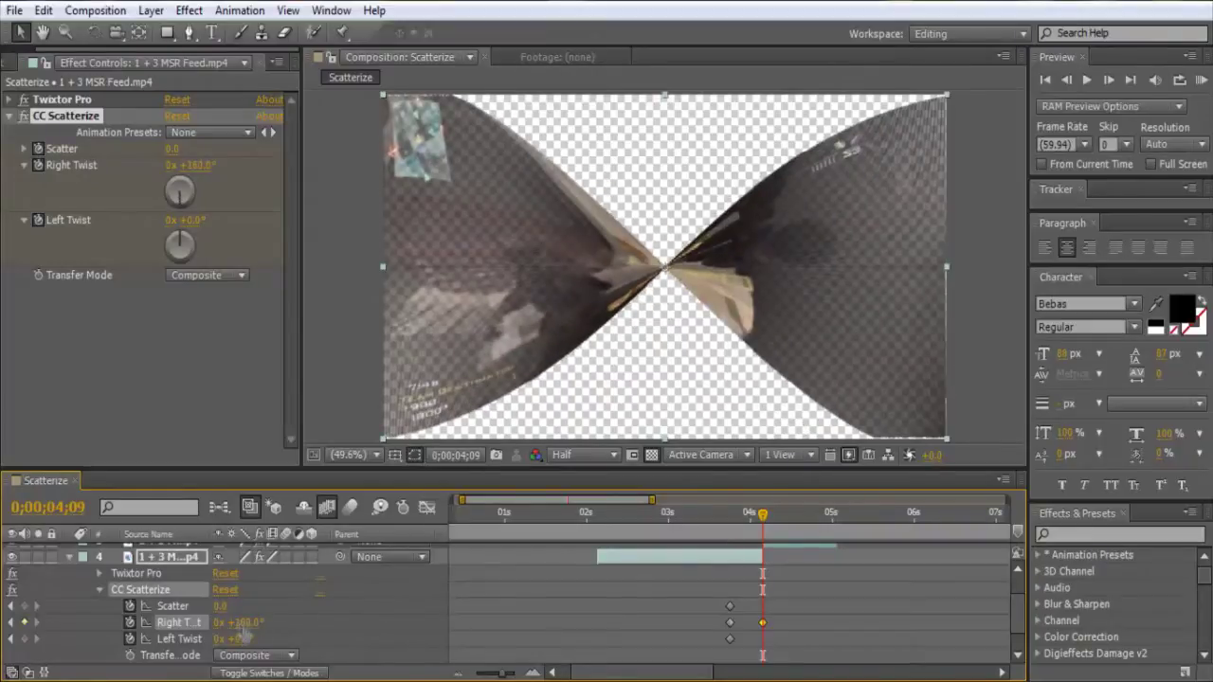
- Set layer 4's Right Twist keyframe at 0;00;04;09 to exactly 1x+0.0°, then preview the wave
{"action": "left_click", "coordinate": [242, 623]}
{"action": "type", "text": "0"}
{"action": "key", "text": "Return"}
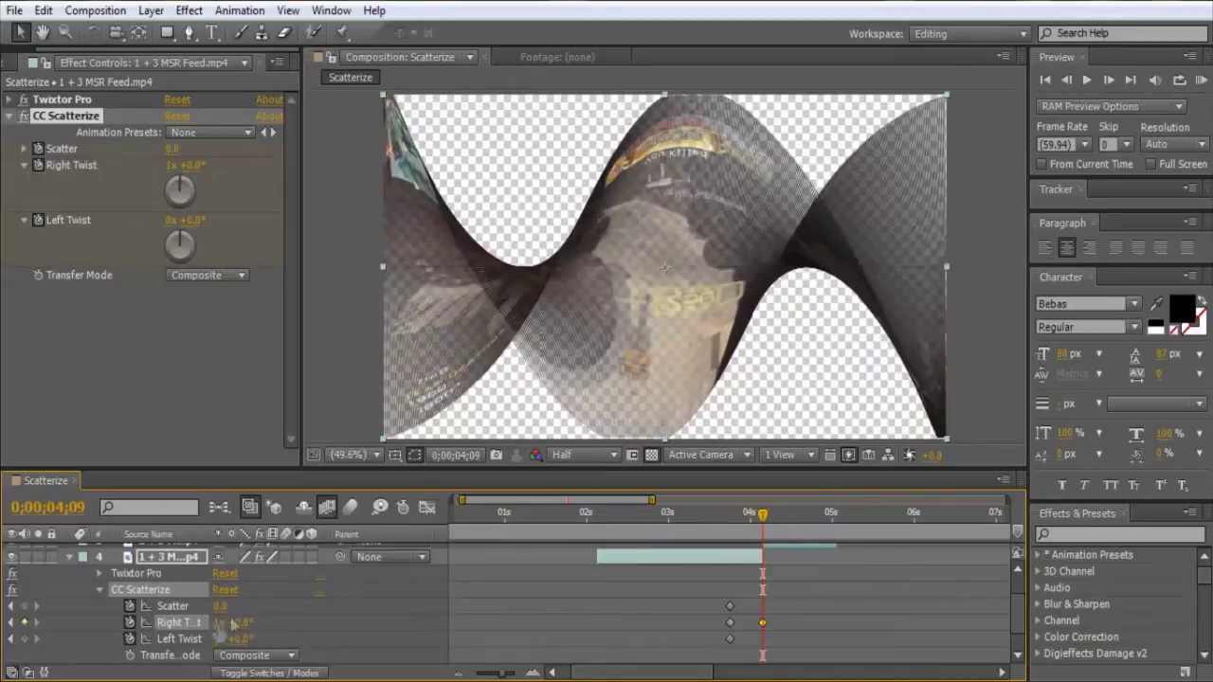
{"action": "mouse_move", "coordinate": [763, 515]}
{"action": "left_mouse_down"}
{"action": "mouse_move", "coordinate": [727, 517]}
{"action": "mouse_move", "coordinate": [761, 523]}
{"action": "left_mouse_up"}
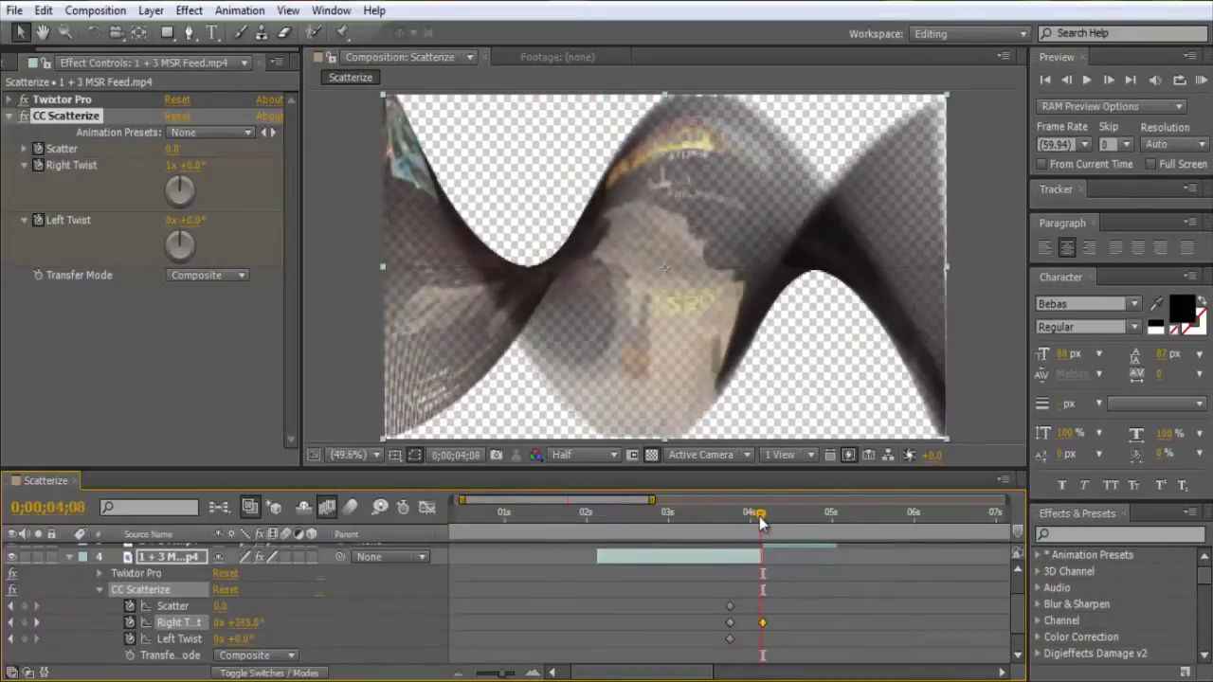
- At 0;00;04;09, keyframe CC Scatterize's Scatter value to 55.0
{"action": "left_click", "coordinate": [36, 623]}
{"action": "left_click_drag", "start_coordinate": [223, 611], "coordinate": [268, 603]}
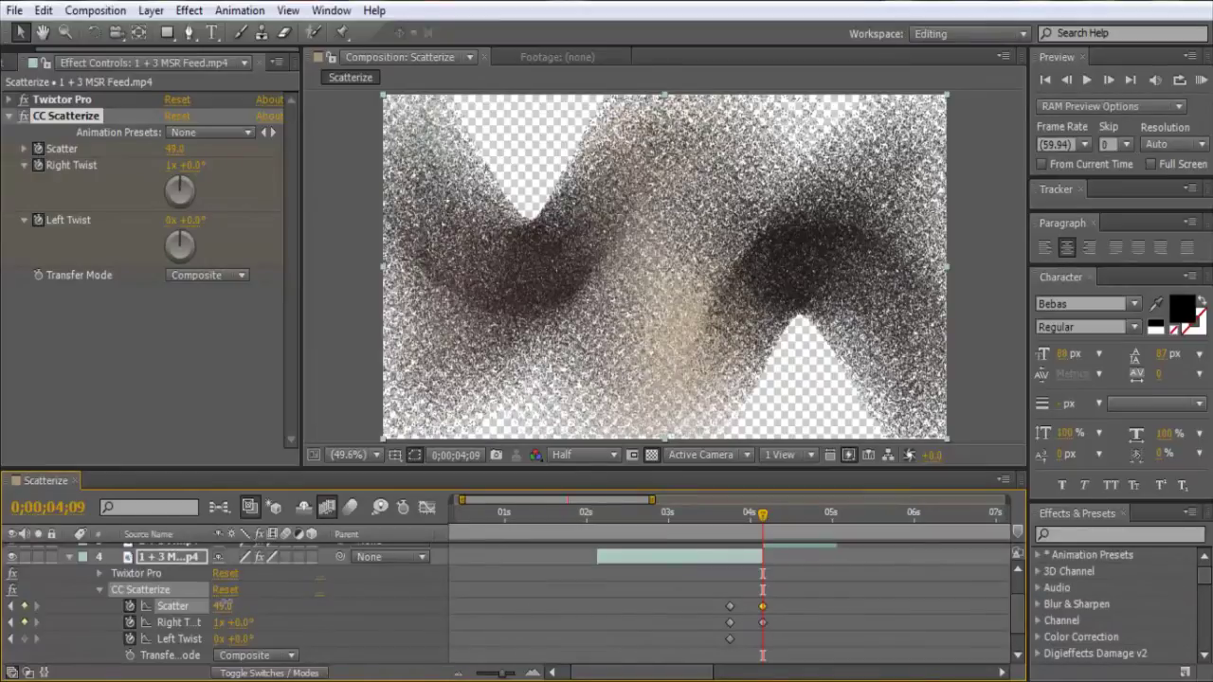
{"action": "left_click_drag", "start_coordinate": [225, 605], "coordinate": [239, 613]}
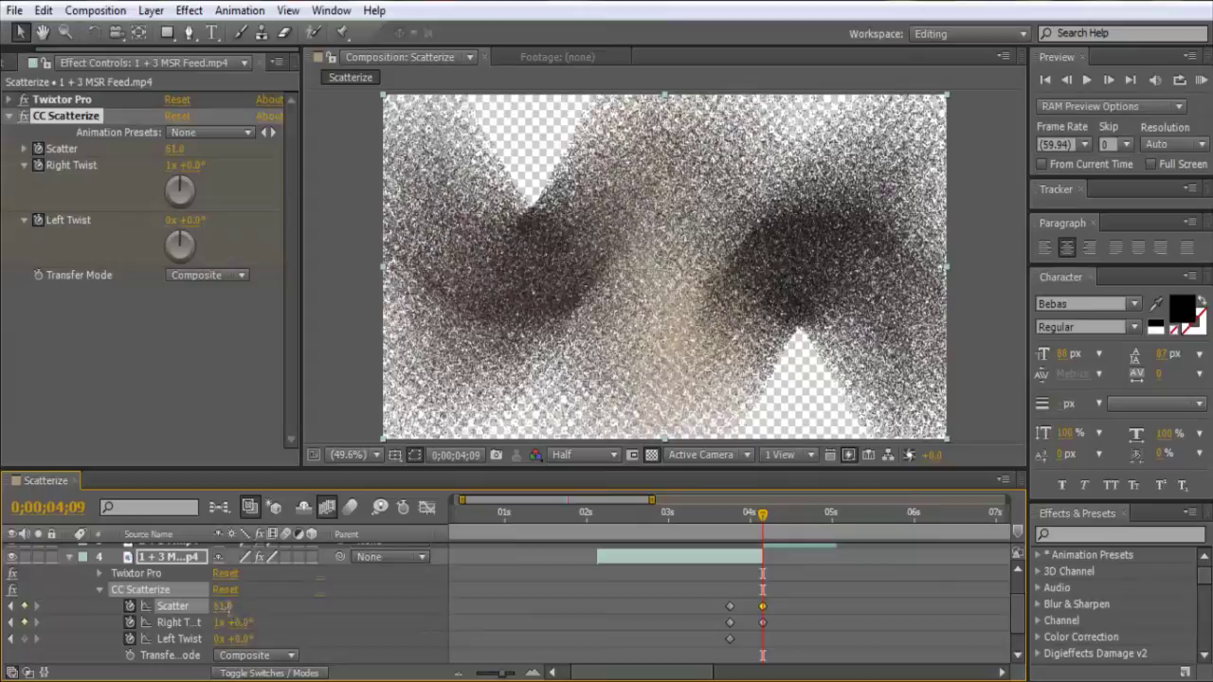
{"action": "left_click", "coordinate": [237, 616]}
{"action": "left_click_drag", "start_coordinate": [228, 606], "coordinate": [237, 624]}
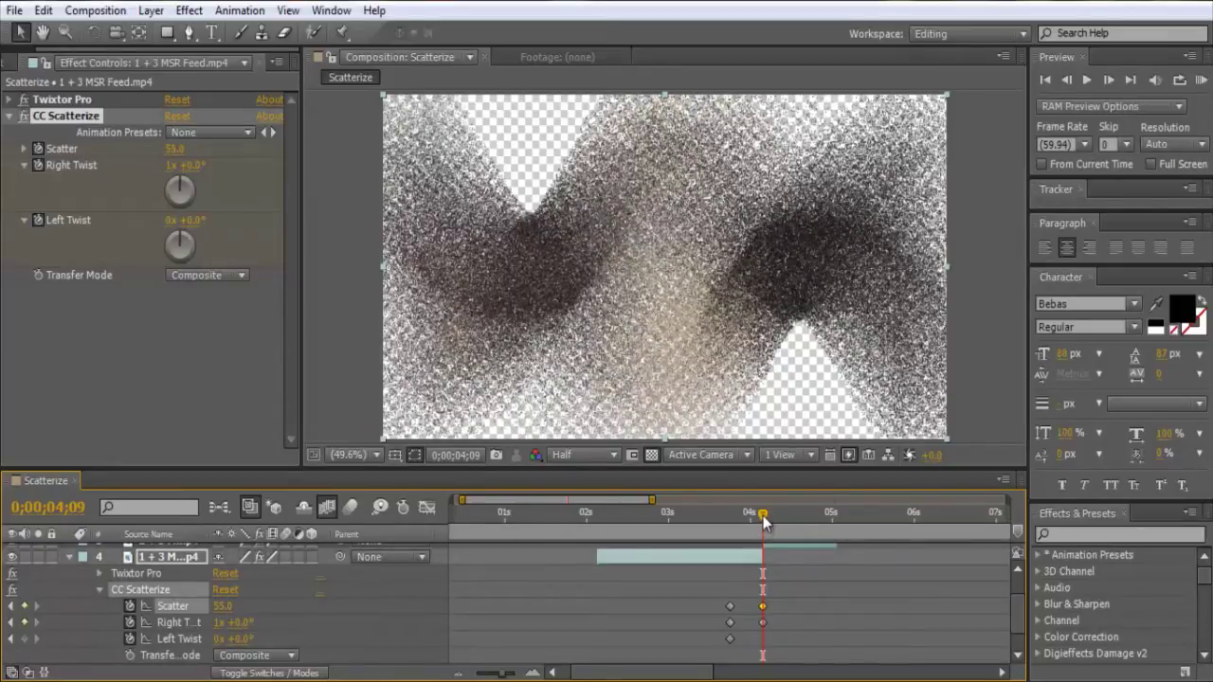
- Create a 1280×720 Black Solid 2 and drag it below the gameplay clips as layer 6
{"action": "left_click", "coordinate": [149, 10]}
{"action": "mouse_move", "coordinate": [398, 32]}
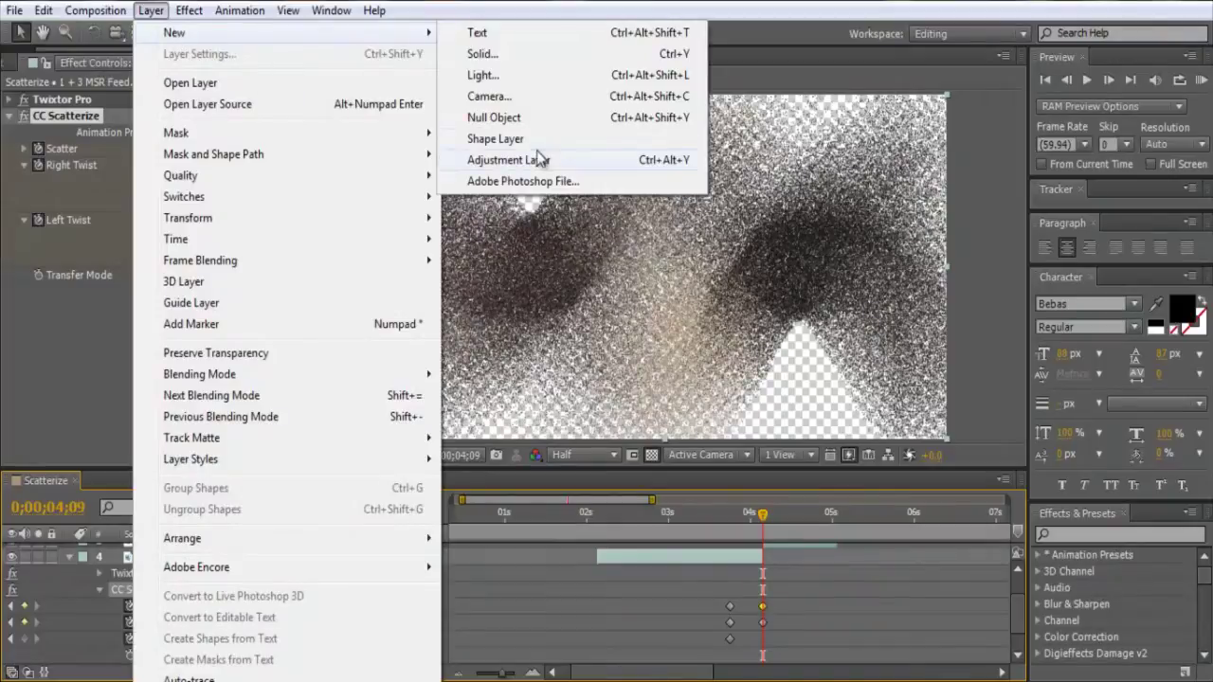
{"action": "left_click", "coordinate": [481, 55]}
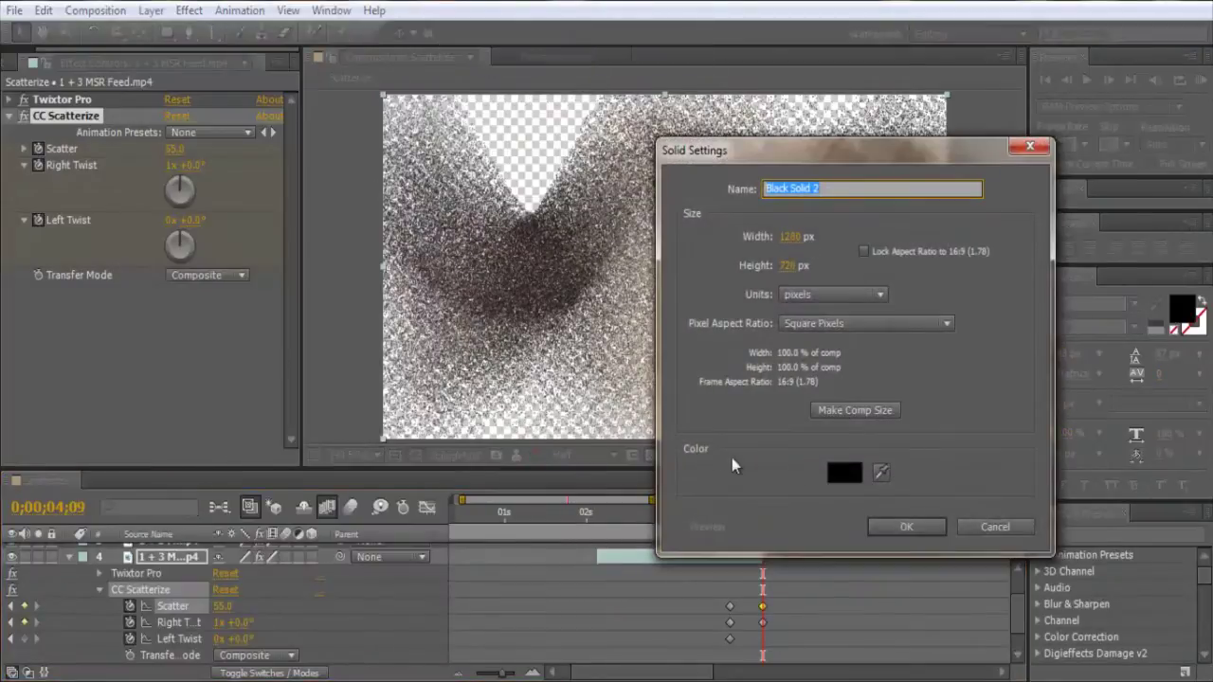
{"action": "left_click", "coordinate": [907, 531]}
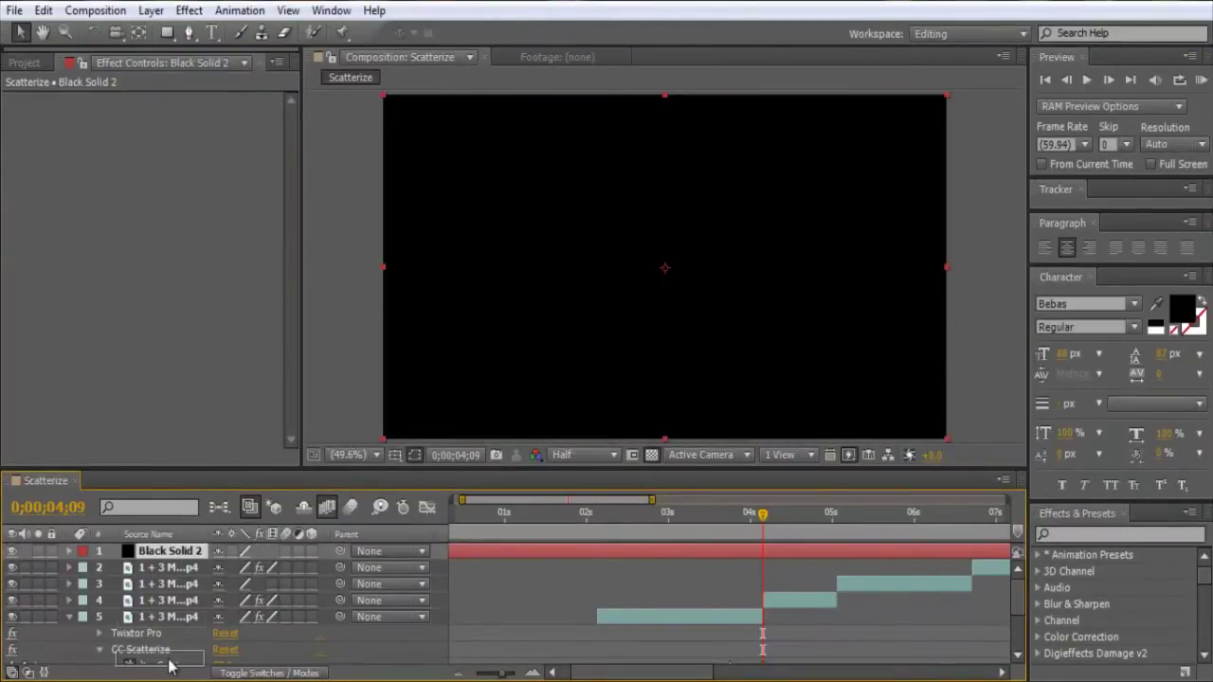
{"action": "scroll", "coordinate": [171, 664], "scroll_direction": "down", "scroll_amount": 3}
{"action": "left_click_drag", "start_coordinate": [170, 668], "coordinate": [171, 654]}
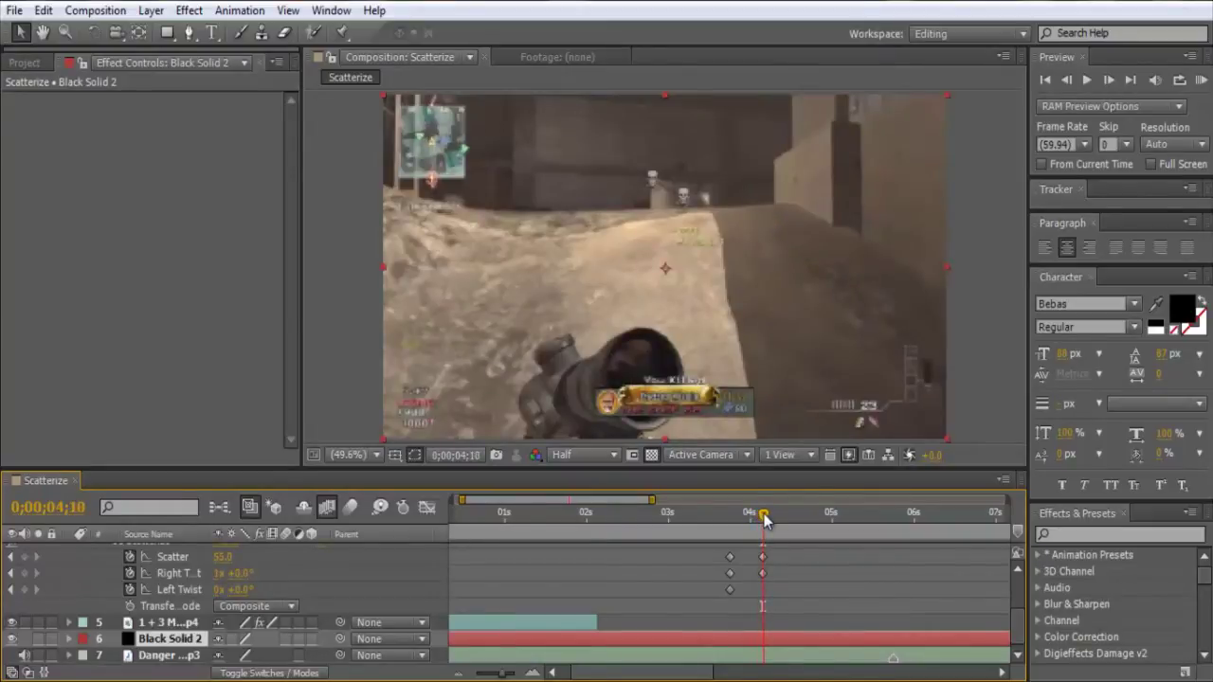
- Collapse layer 4 and apply CC Scatterize to the third 1 + 3 MSR Feed.mp4 layer
{"action": "scroll", "coordinate": [149, 605], "scroll_direction": "up", "scroll_amount": 3}
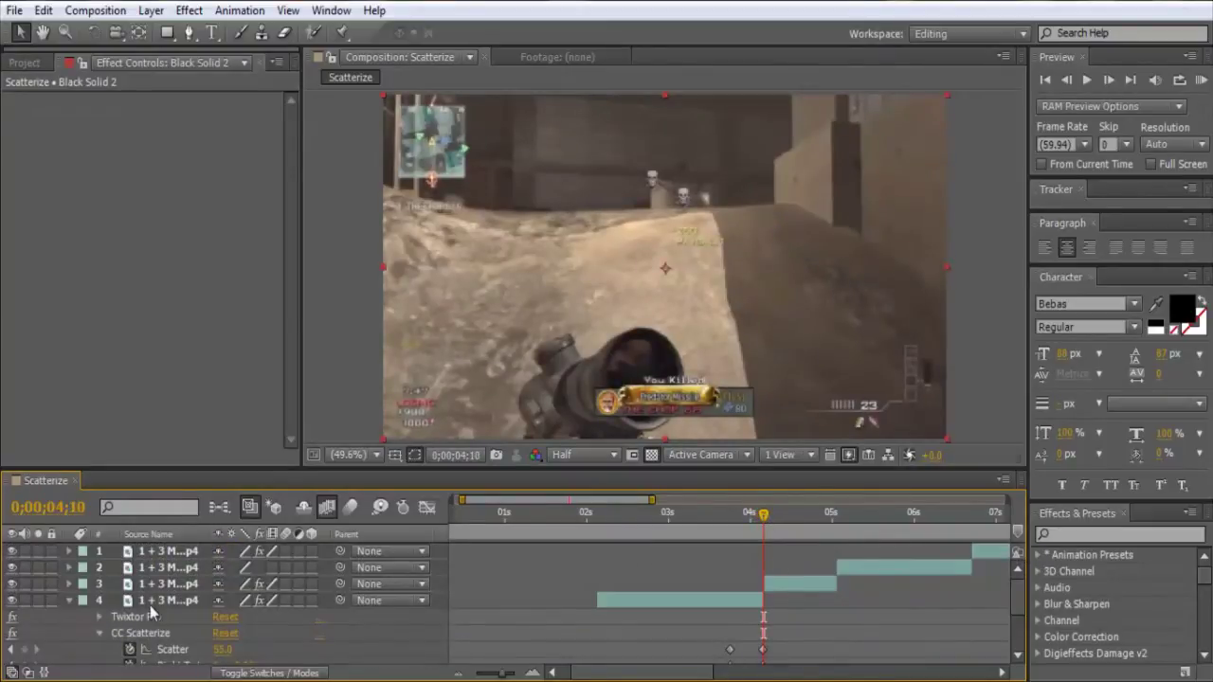
{"action": "left_click", "coordinate": [68, 600]}
{"action": "left_click", "coordinate": [162, 583]}
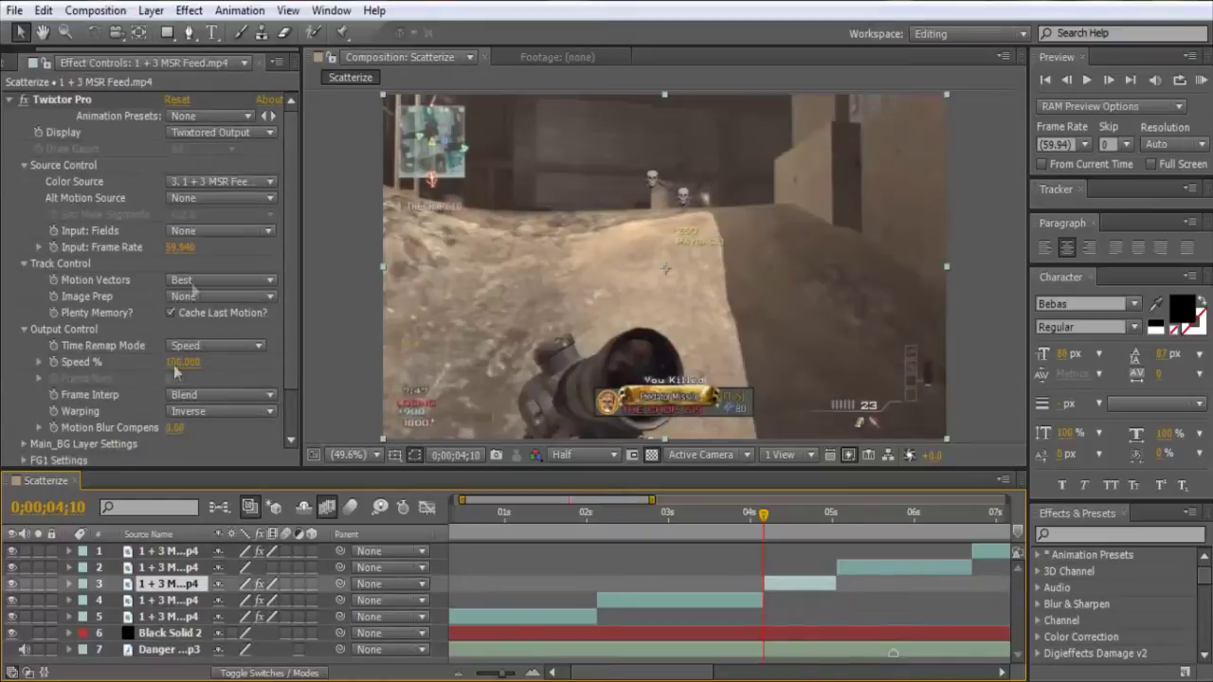
{"action": "left_click", "coordinate": [9, 101]}
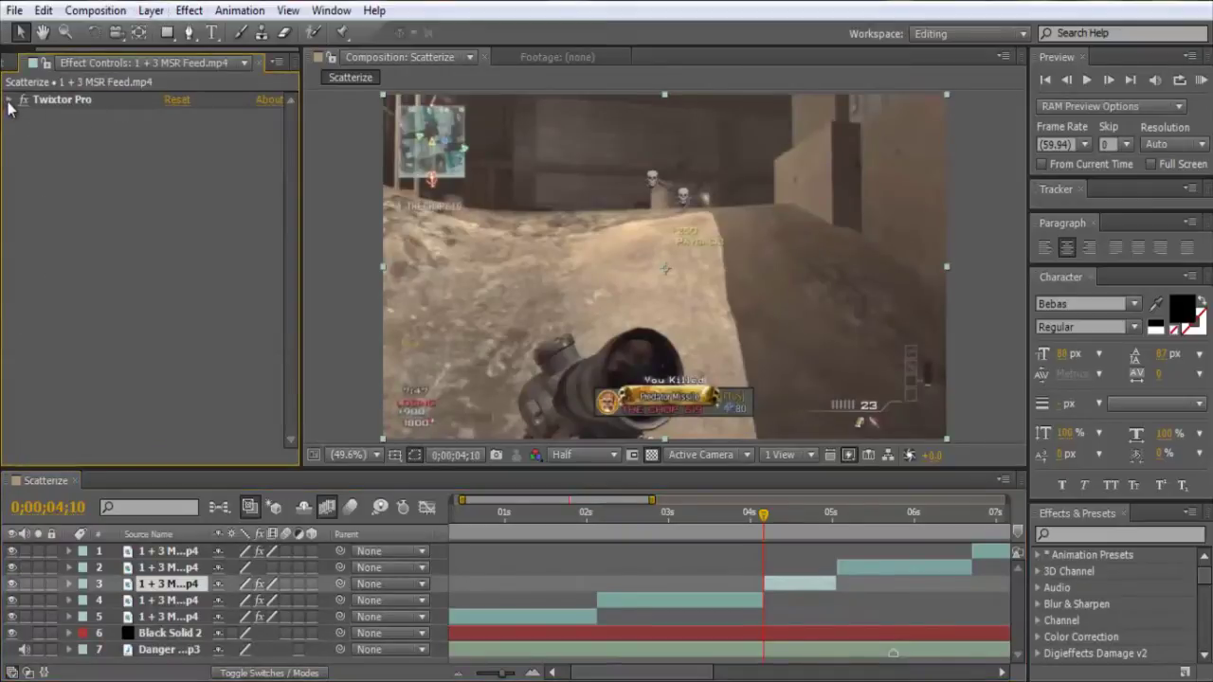
{"action": "left_click", "coordinate": [190, 11]}
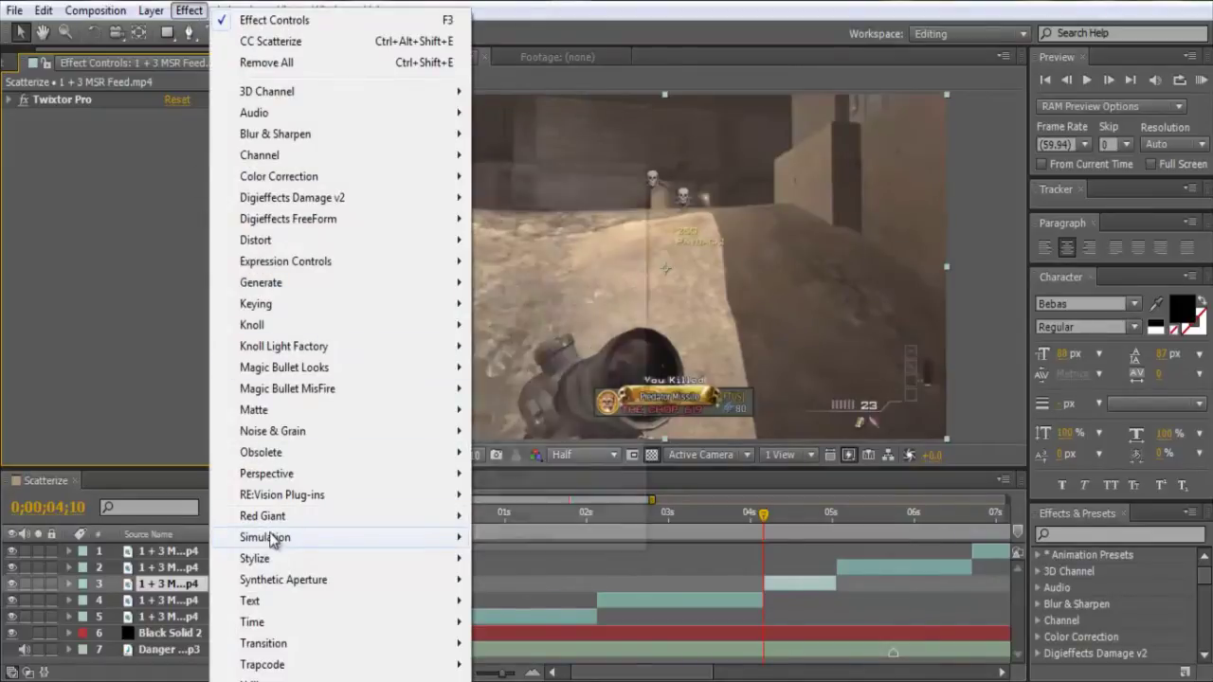
{"action": "mouse_move", "coordinate": [274, 537]}
{"action": "left_click", "coordinate": [528, 366]}
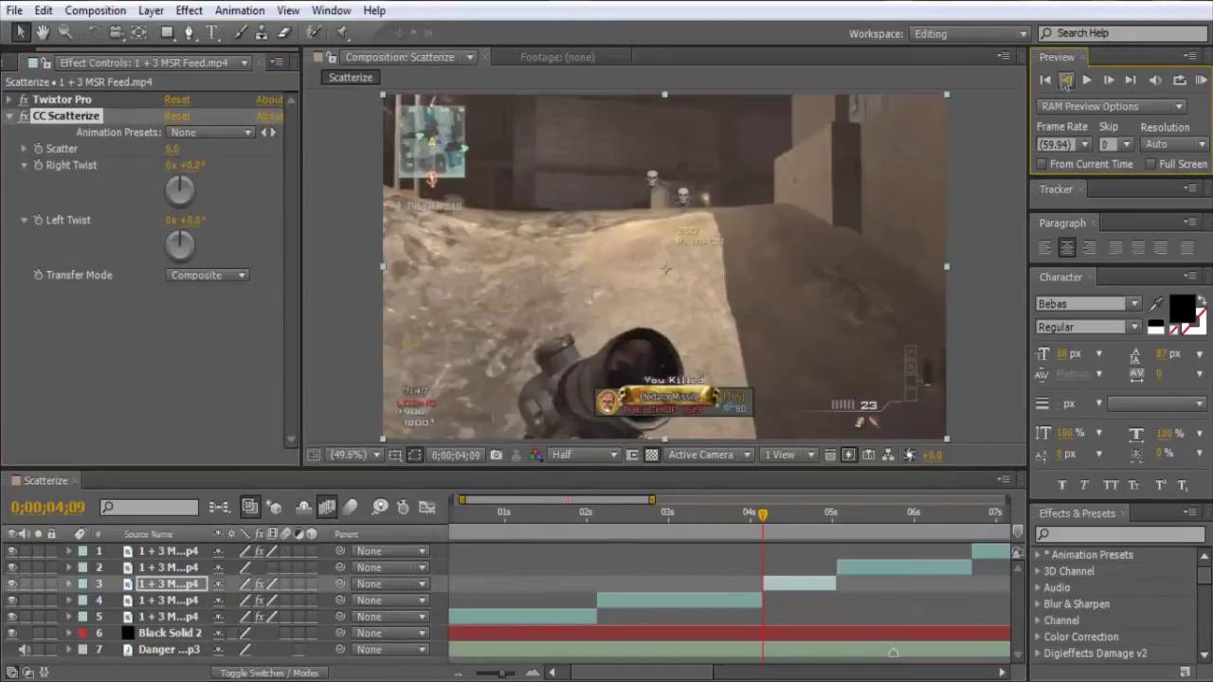
- Set zeroed starting keyframes for CC Scatterize at 0;00;04;10 and reveal them in the timeline
{"action": "left_click", "coordinate": [1066, 80]}
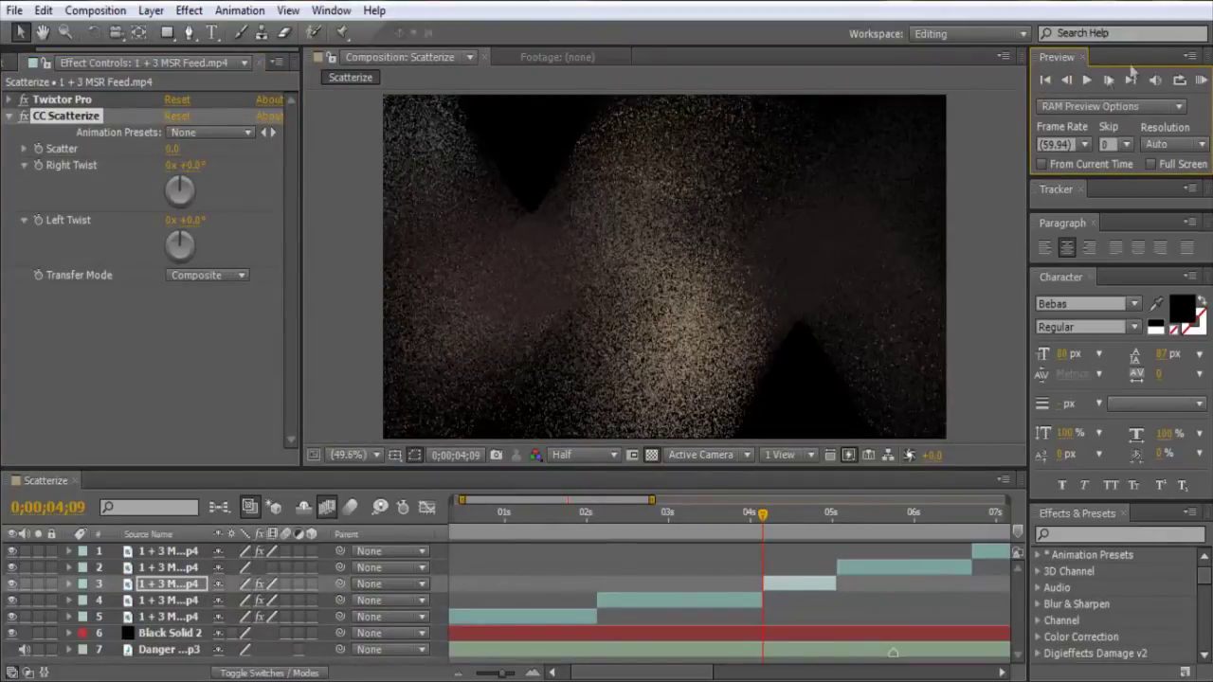
{"action": "left_click", "coordinate": [1107, 79]}
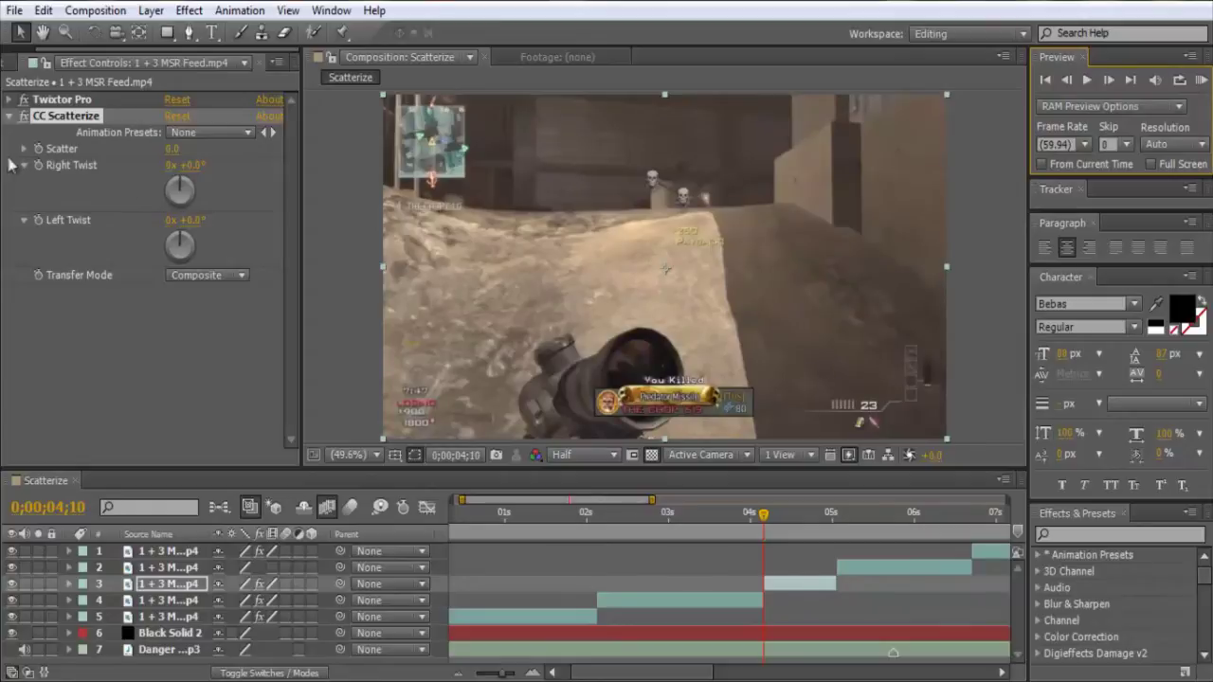
{"action": "left_click", "coordinate": [38, 149]}
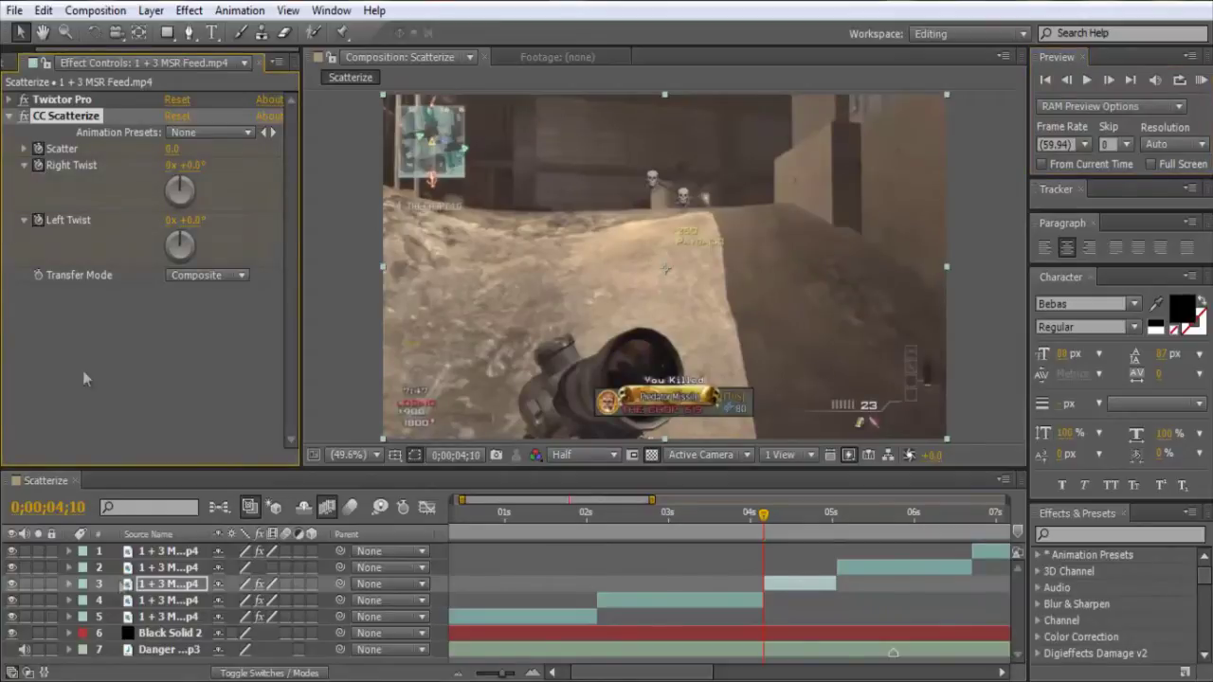
{"action": "left_click", "coordinate": [147, 589]}
- Expand layer 3's CC Scatterize and add Scatter, Right Twist and Left Twist keyframes at 04;34
{"action": "key", "text": "e"}
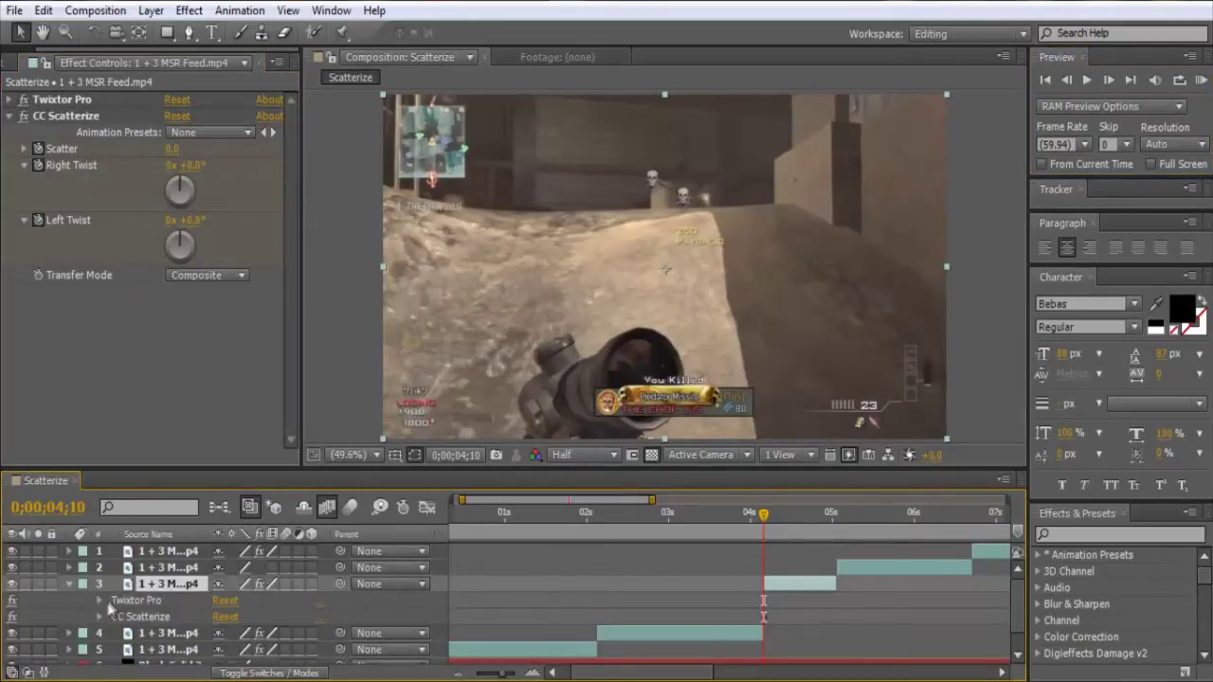
{"action": "left_click", "coordinate": [99, 617]}
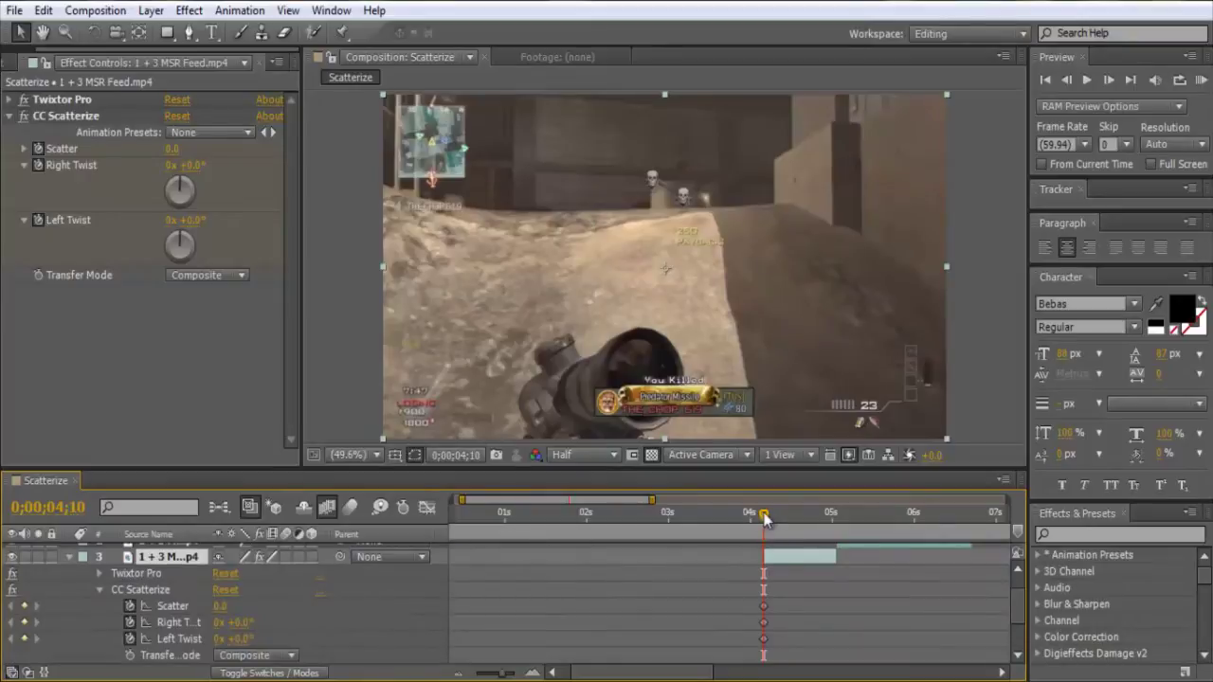
{"action": "left_click_drag", "start_coordinate": [766, 519], "coordinate": [798, 520]}
{"action": "left_click", "coordinate": [24, 605]}
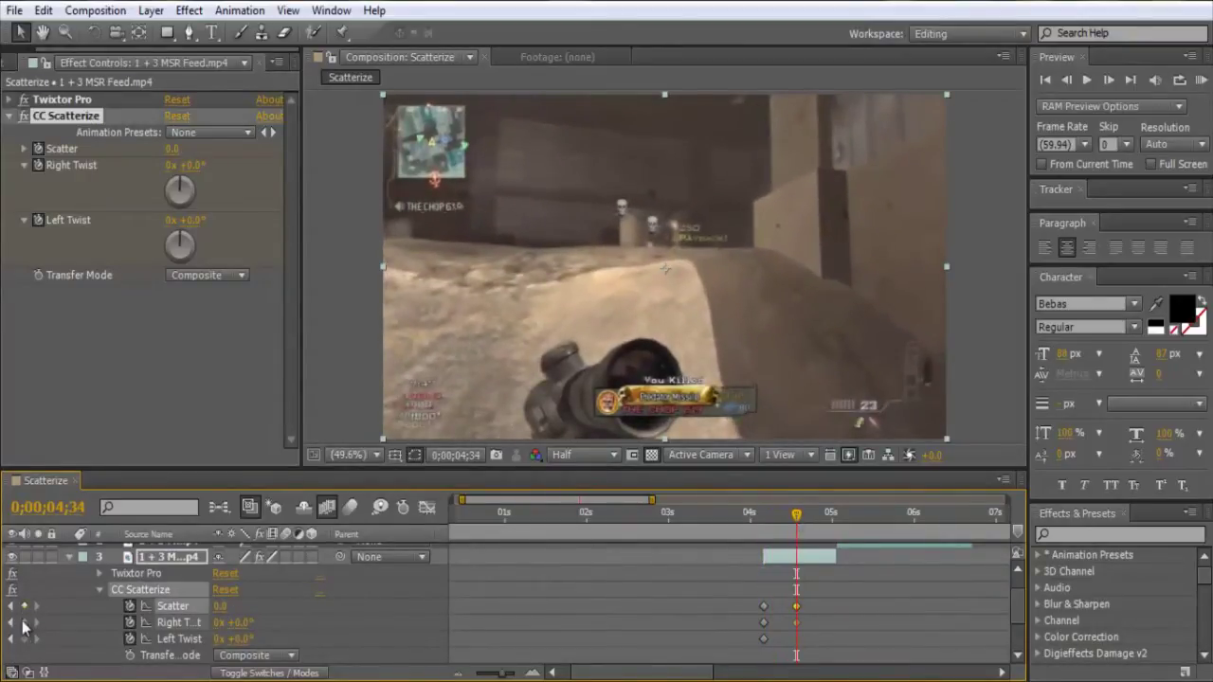
{"action": "left_click", "coordinate": [24, 621]}
{"action": "left_click", "coordinate": [24, 637]}
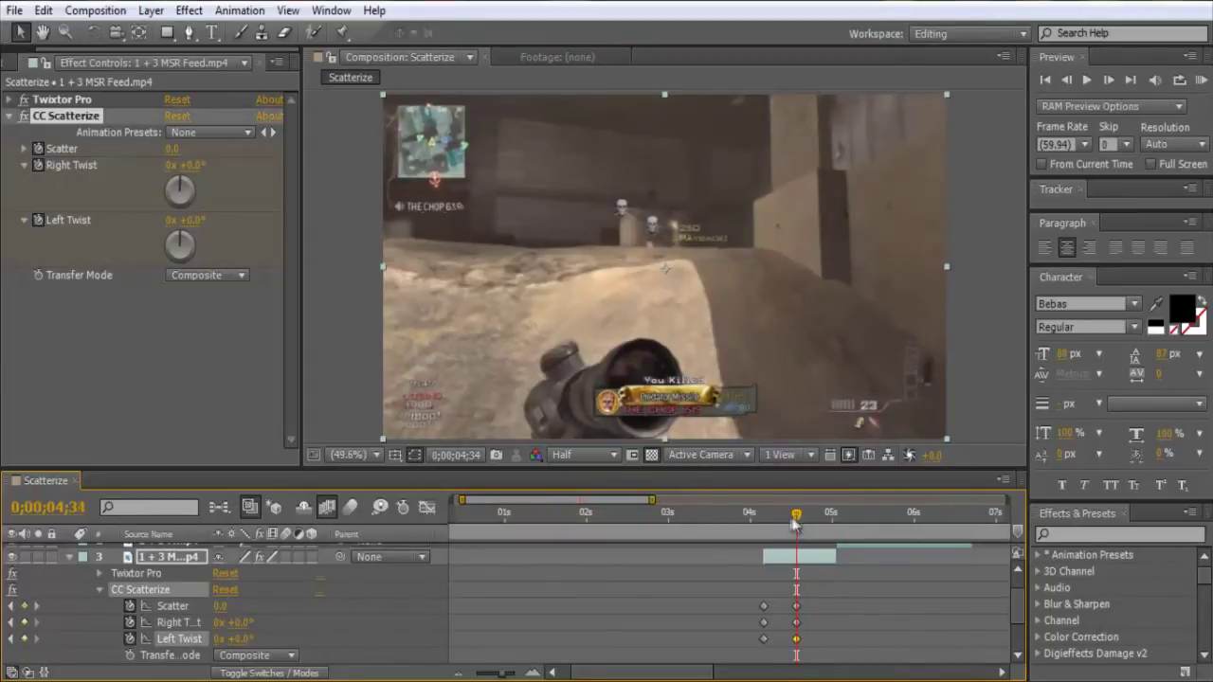
- At 04;10, set Right Twist to 1x+0.0° and Scatter to 55.0, then preview
{"action": "left_click_drag", "start_coordinate": [796, 524], "coordinate": [743, 527]}
{"action": "left_click_drag", "start_coordinate": [727, 526], "coordinate": [767, 525]}
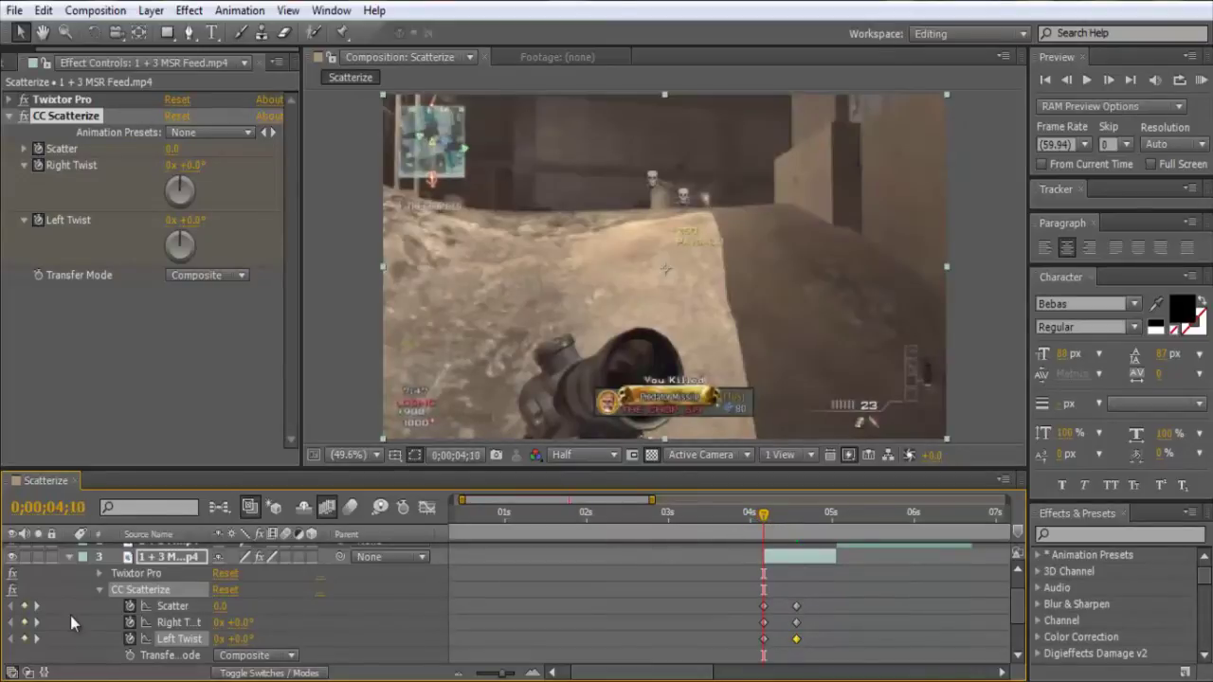
{"action": "left_click", "coordinate": [159, 621]}
{"action": "left_click", "coordinate": [222, 623]}
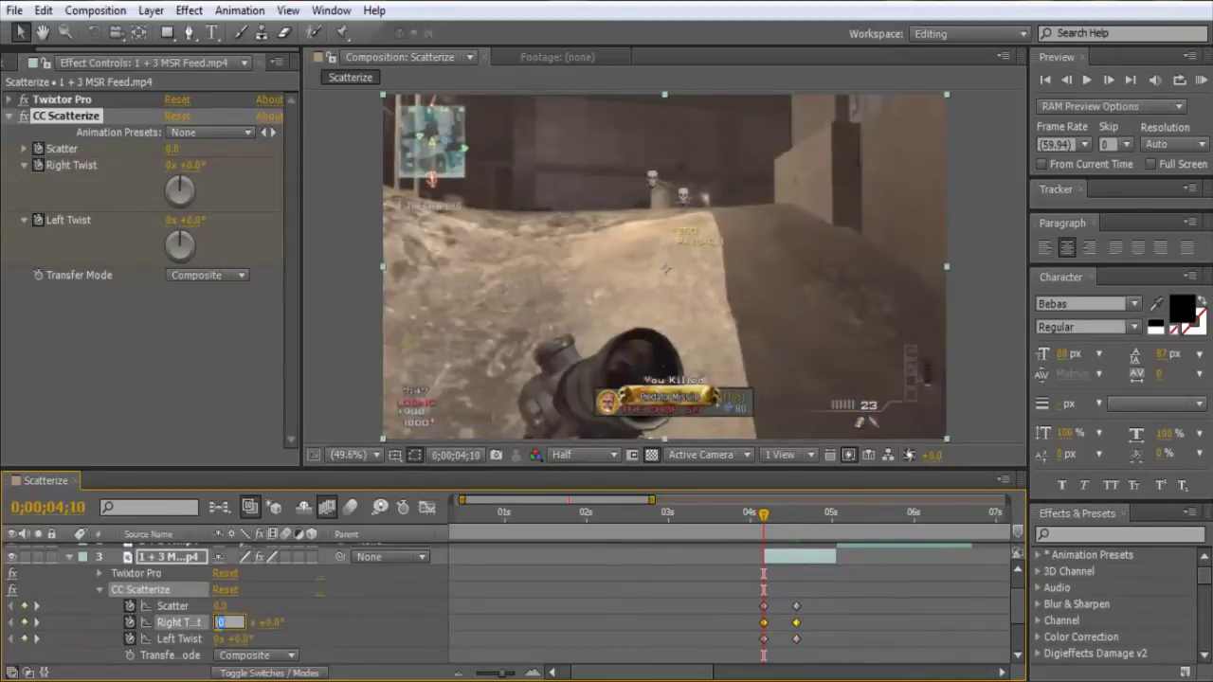
{"action": "type", "text": "1x +0.0°"}
{"action": "key", "text": "Return"}
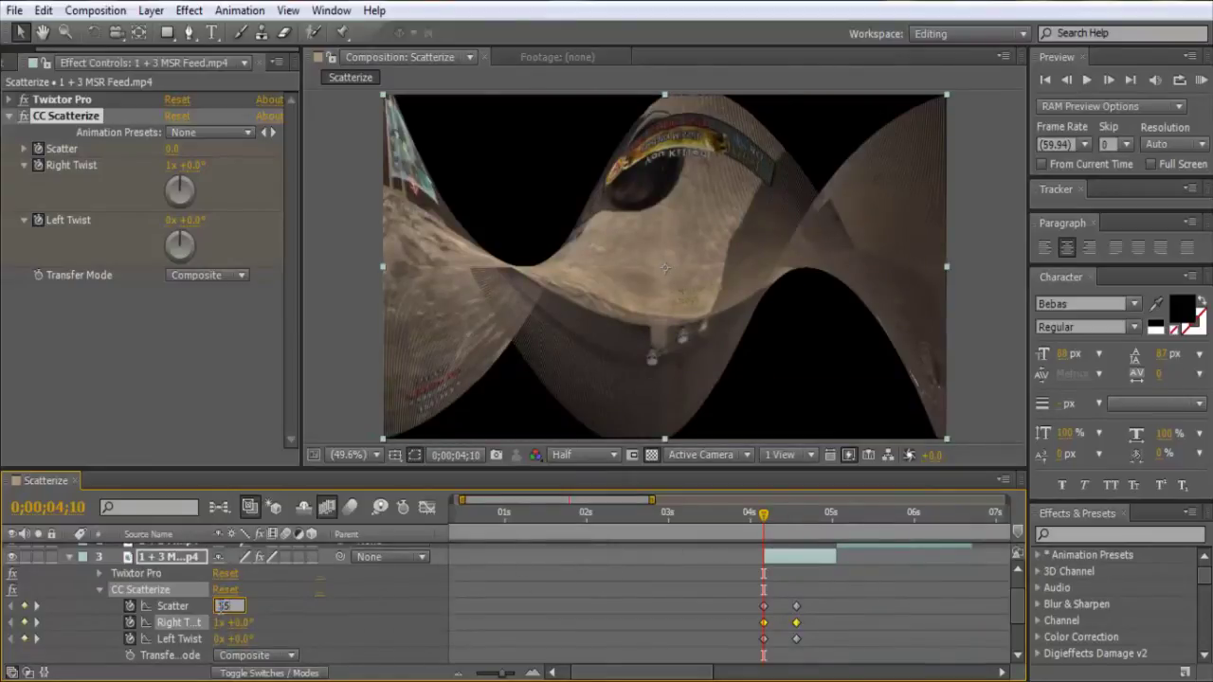
{"action": "key", "text": "Return"}
{"action": "left_click_drag", "start_coordinate": [759, 524], "coordinate": [791, 516]}
- Jump to the 04;34 keyframe and set layer 3's Right Twist to 0x+0.0°
{"action": "left_click", "coordinate": [172, 628]}
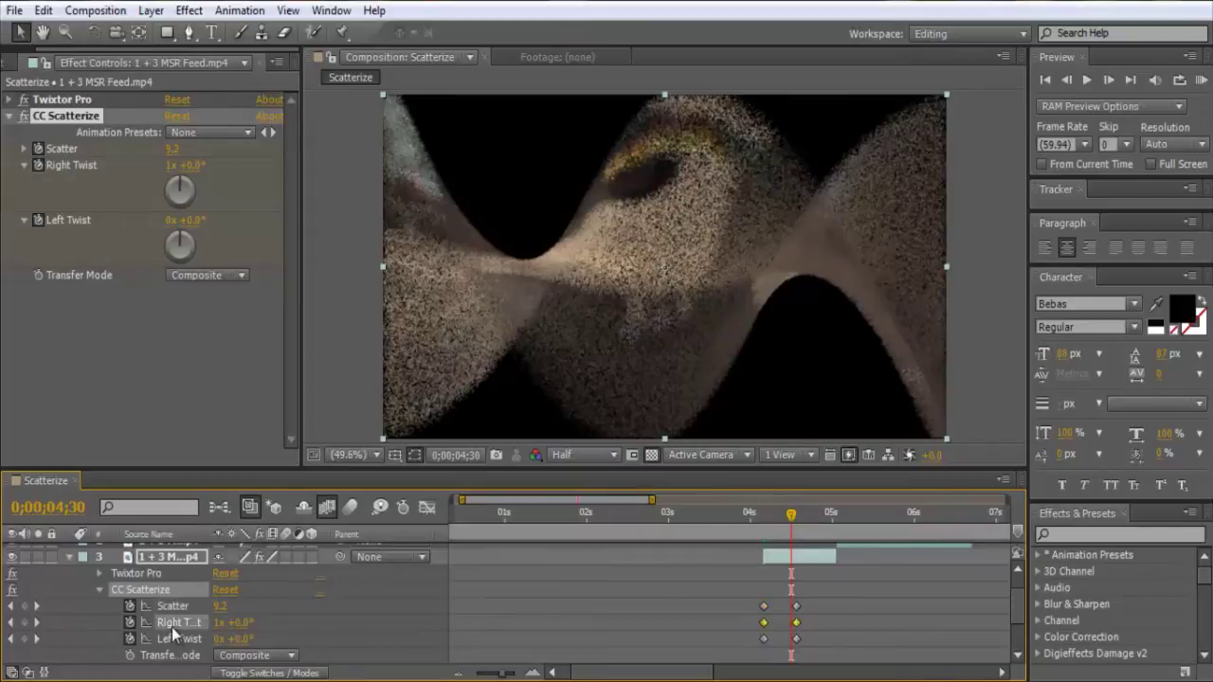
{"action": "left_click", "coordinate": [36, 622]}
{"action": "left_click", "coordinate": [663, 610]}
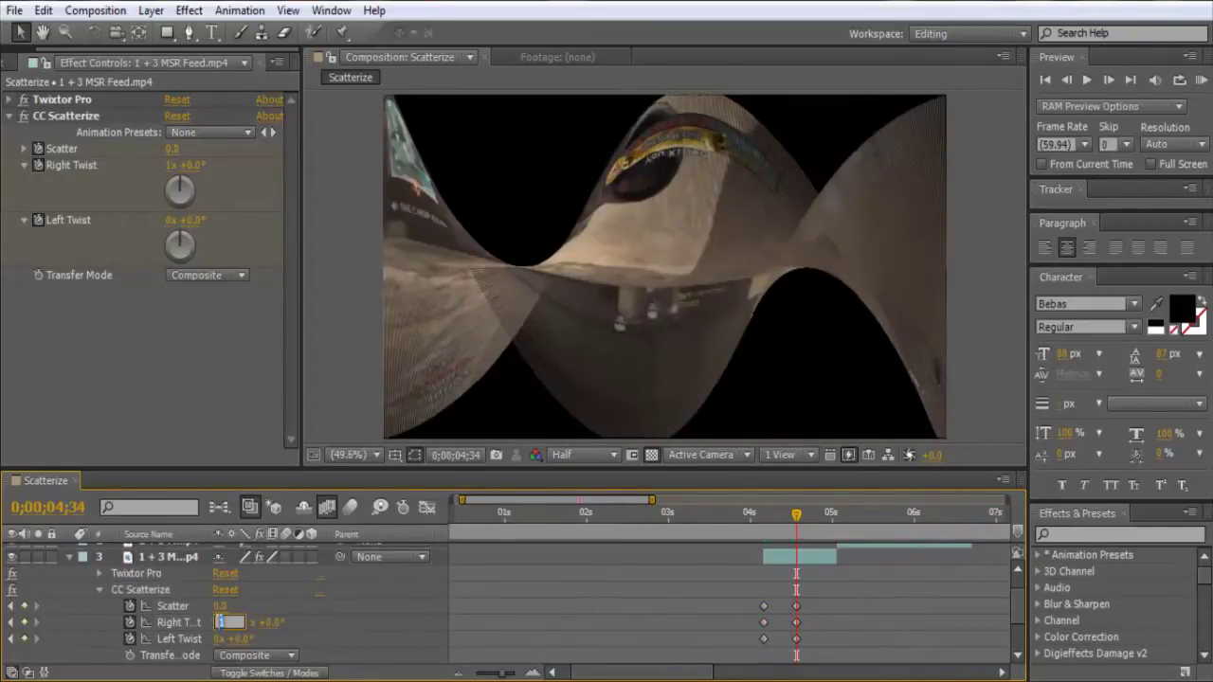
{"action": "type", "text": "0"}
{"action": "key", "text": "Return"}
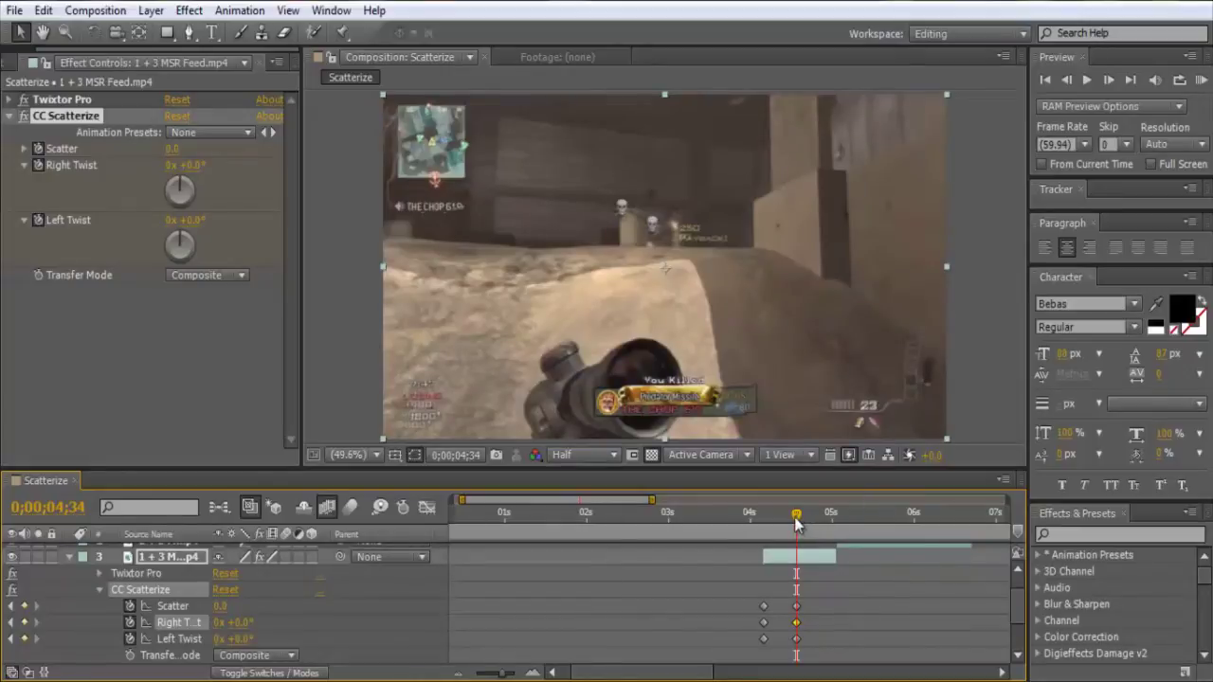
{"action": "mouse_move", "coordinate": [779, 527]}
{"action": "left_mouse_down"}
{"action": "mouse_move", "coordinate": [751, 527]}
{"action": "mouse_move", "coordinate": [797, 528]}
{"action": "mouse_move", "coordinate": [766, 530]}
{"action": "left_mouse_up"}
- At 04;10, reset Right Twist to 0x and set Left Twist to one revolution (1x+0.0°)
{"action": "left_click", "coordinate": [220, 629]}
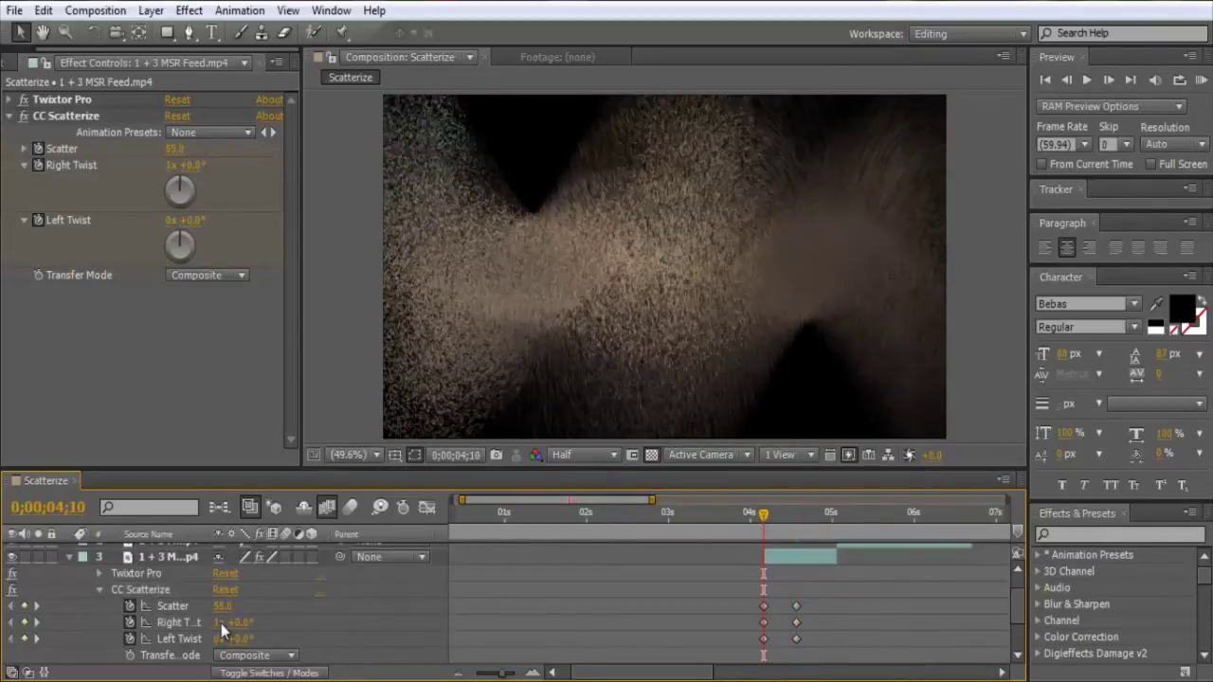
{"action": "type", "text": "0"}
{"action": "key", "text": "Return"}
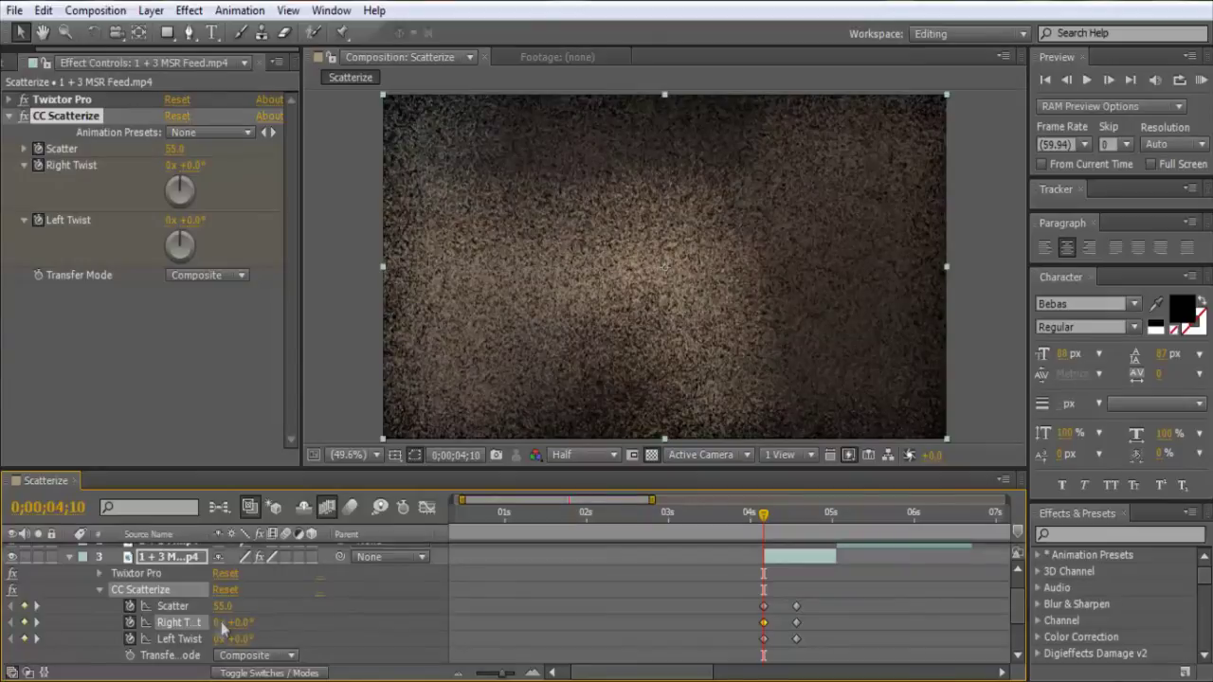
{"action": "left_click", "coordinate": [186, 641]}
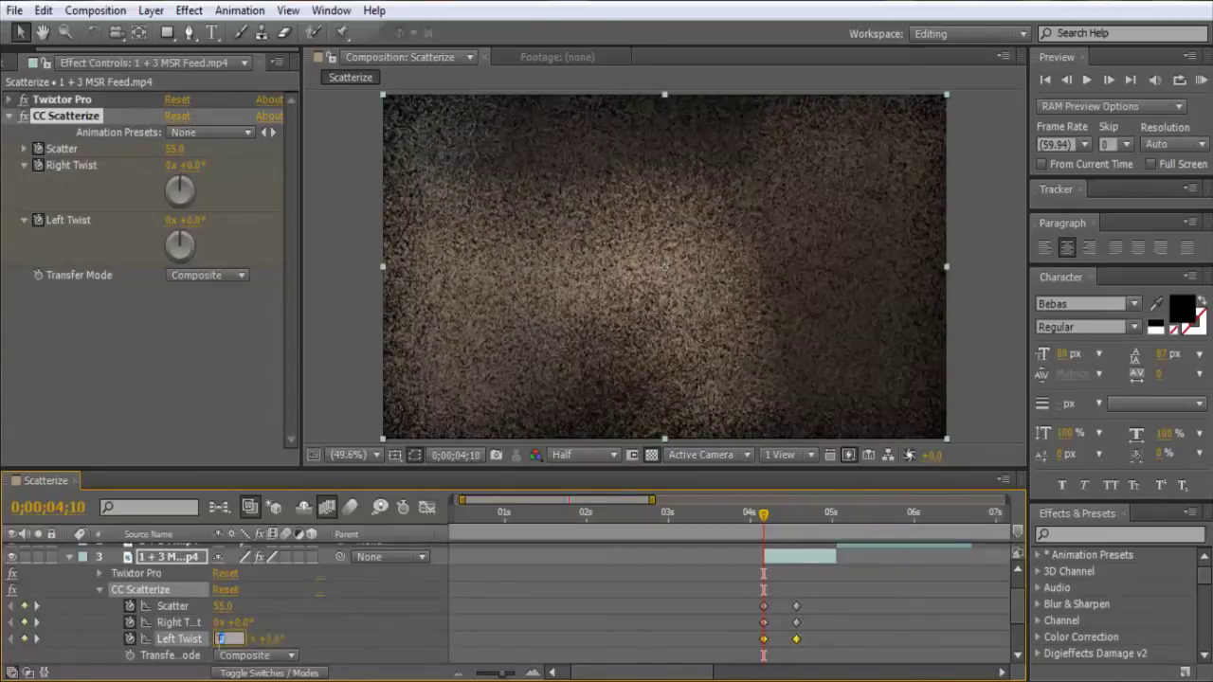
{"action": "left_click", "coordinate": [532, 605]}
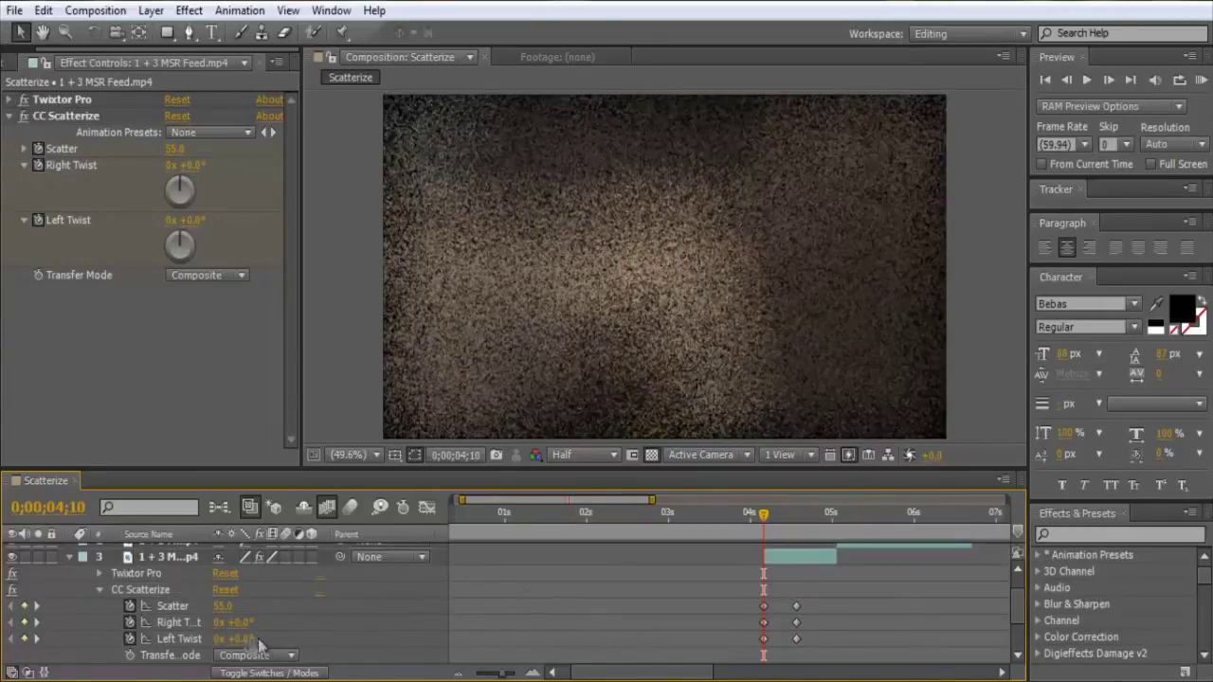
{"action": "type", "text": "1"}
{"action": "key", "text": "Return"}
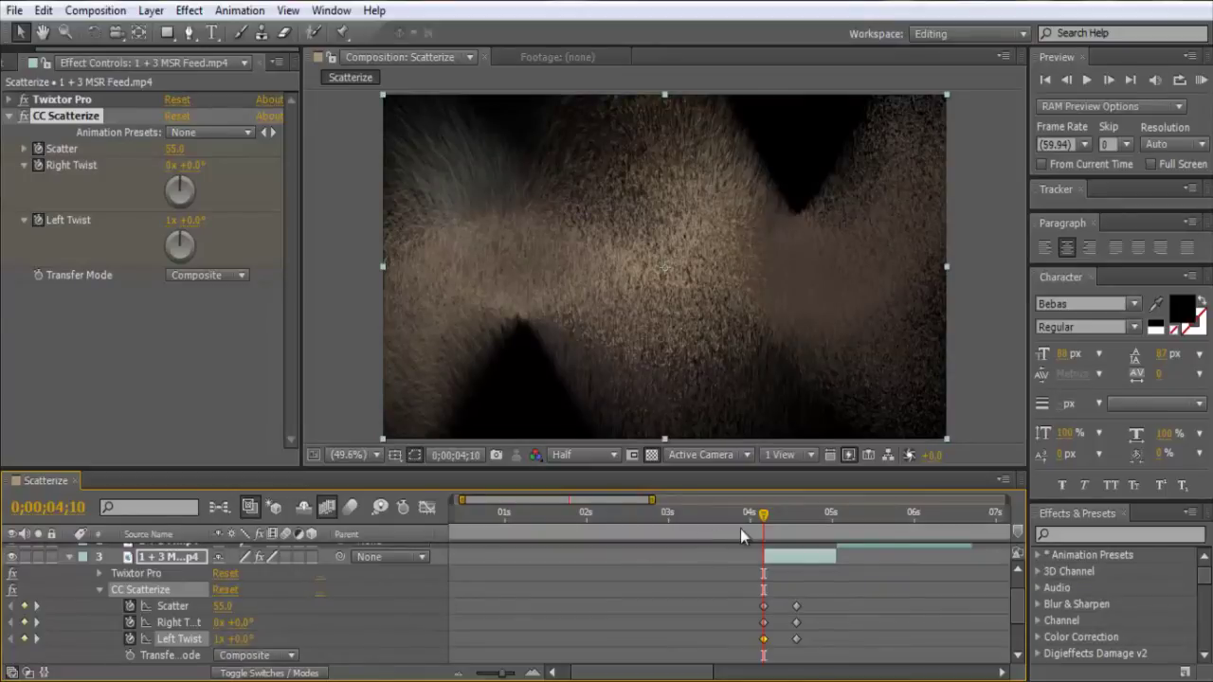
{"action": "mouse_move", "coordinate": [765, 524]}
{"action": "left_mouse_down"}
{"action": "mouse_move", "coordinate": [727, 524]}
{"action": "mouse_move", "coordinate": [800, 514]}
{"action": "mouse_move", "coordinate": [733, 523]}
{"action": "mouse_move", "coordinate": [824, 526]}
{"action": "mouse_move", "coordinate": [785, 531]}
{"action": "left_mouse_up"}
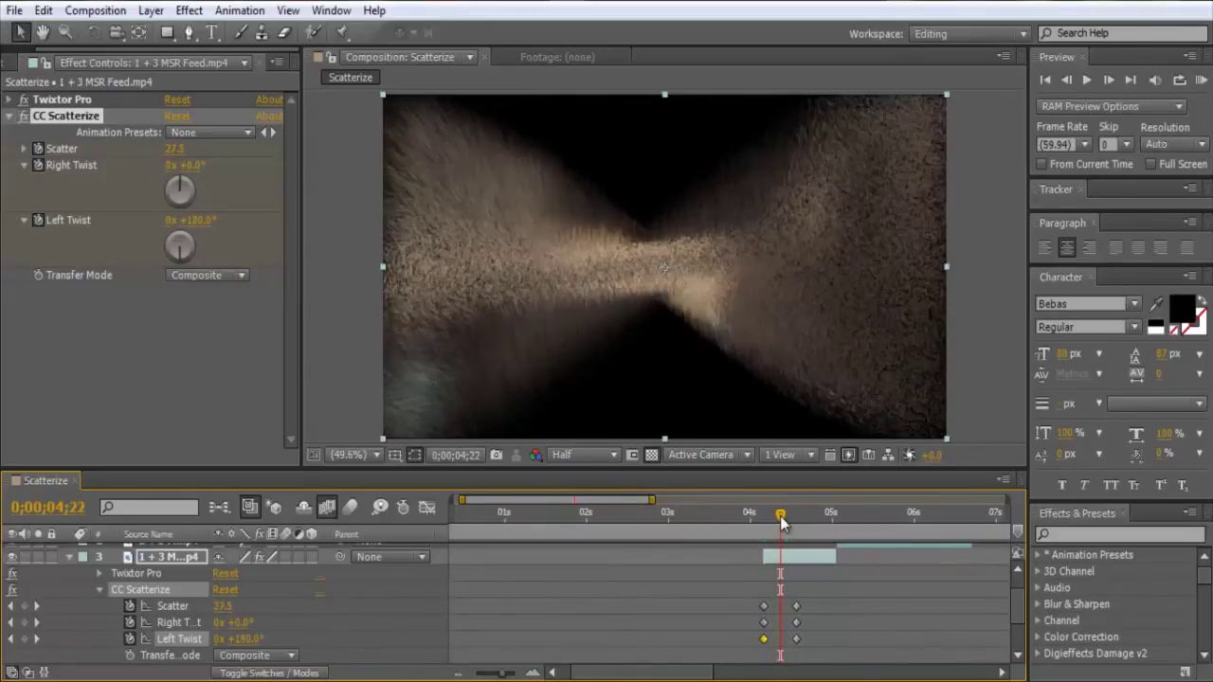
{"action": "mouse_move", "coordinate": [782, 522]}
{"action": "left_mouse_down"}
{"action": "mouse_move", "coordinate": [746, 519]}
{"action": "mouse_move", "coordinate": [780, 529]}
{"action": "left_mouse_up"}
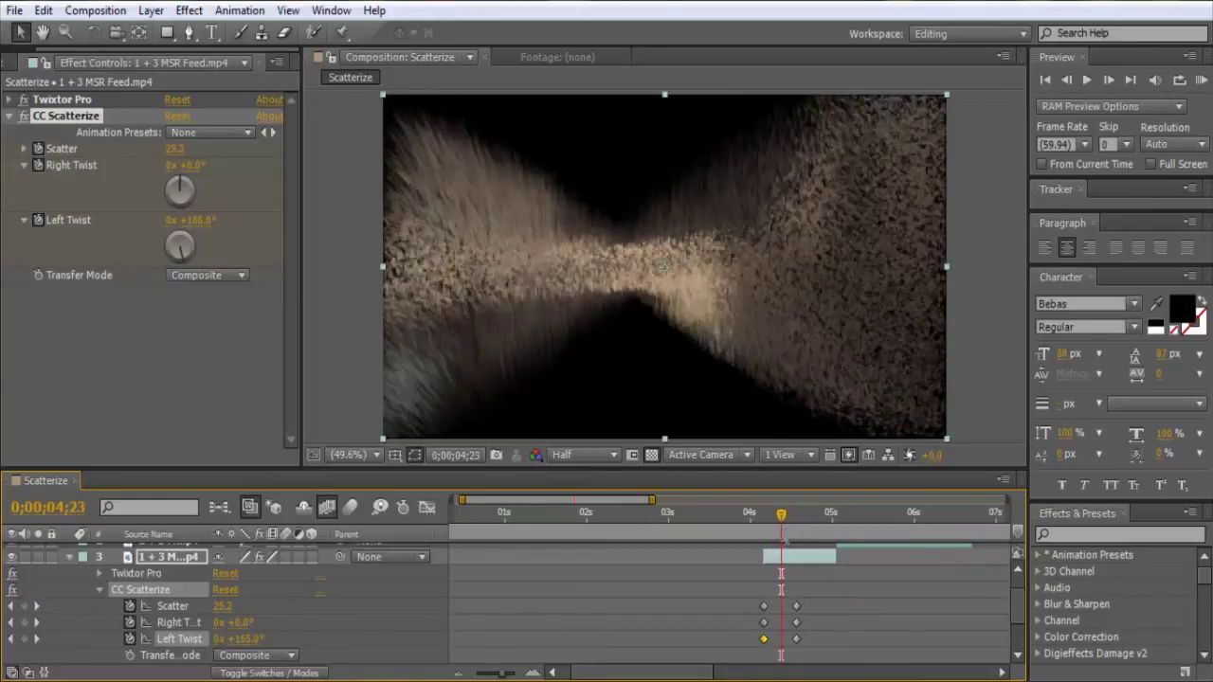